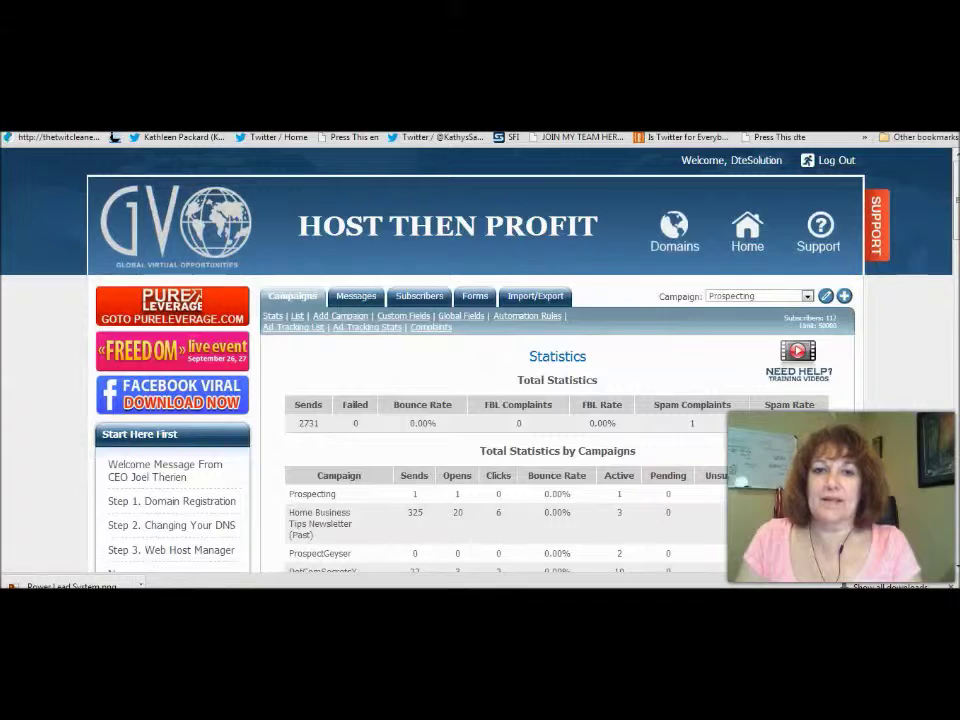
Start a new autoresponder campaign and name it Iln promo.
left_click(475, 296)
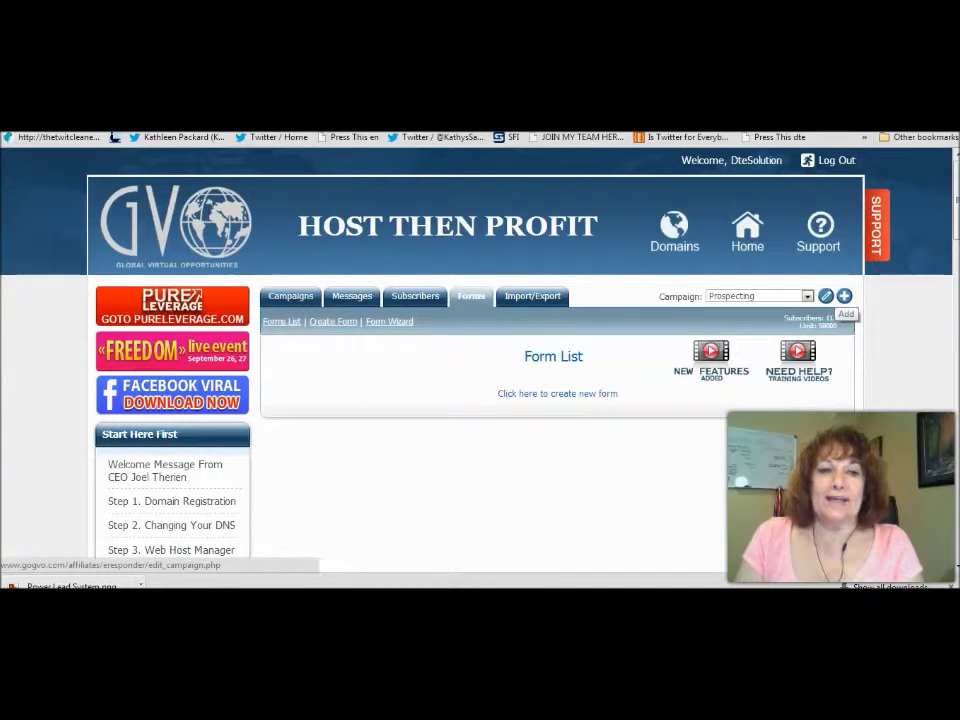
left_click(844, 296)
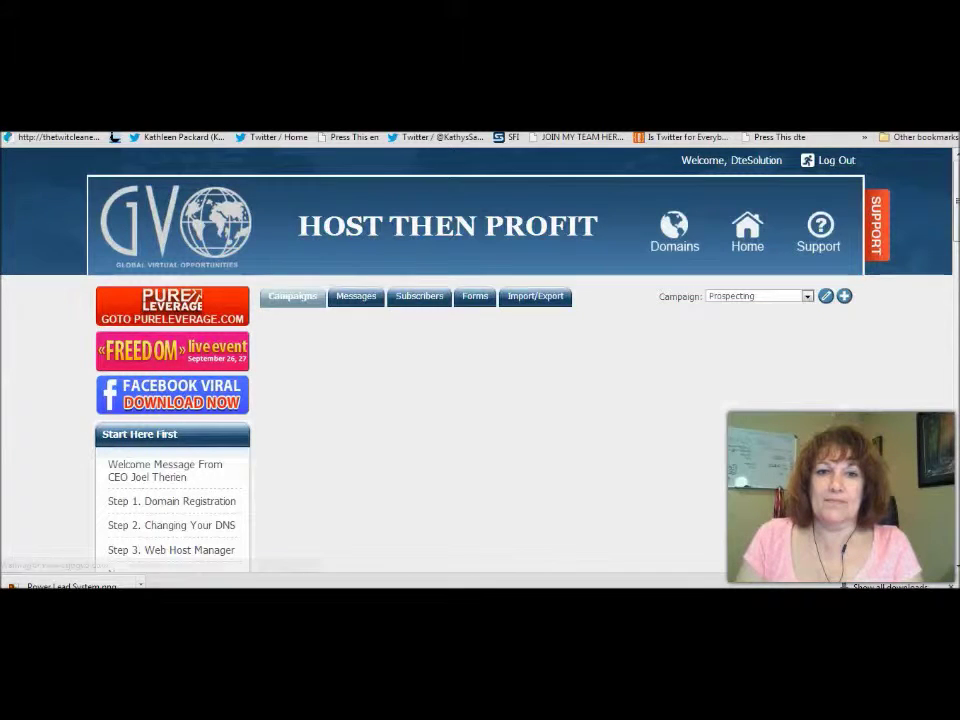
left_click(586, 419)
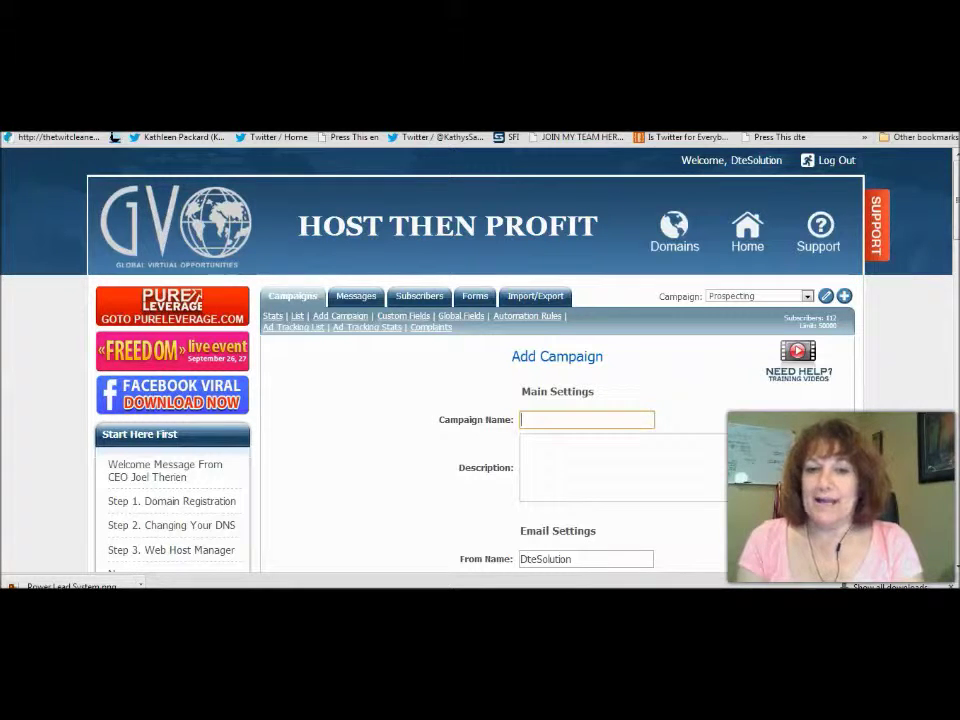
type("IL")
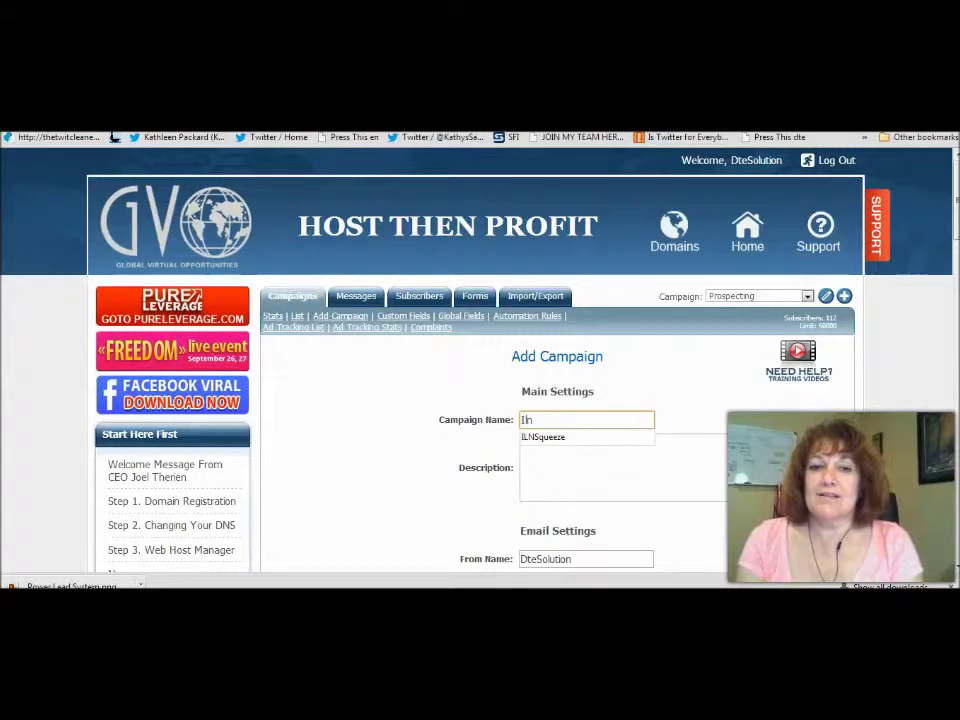
type("N")
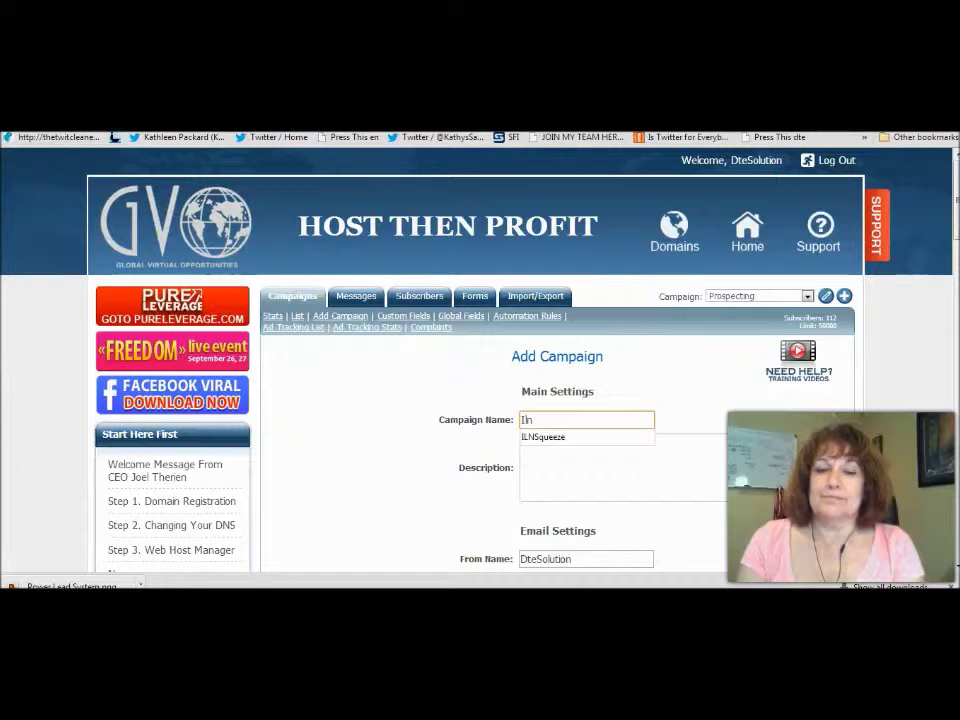
type(" promo")
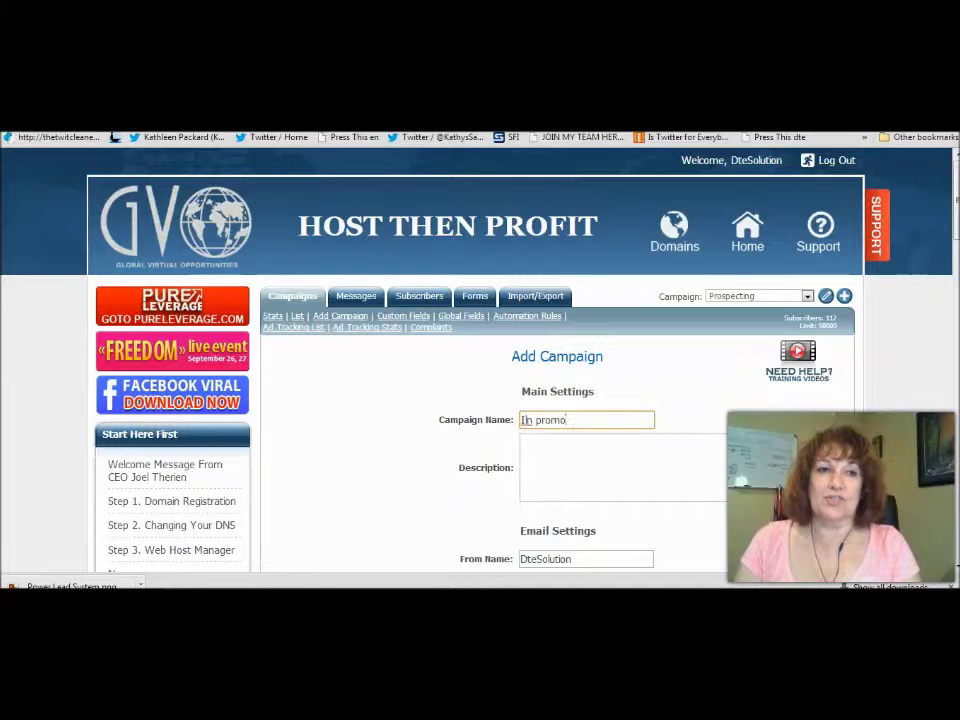
Turn on notification about new subscribers and try to add the campaign.
scroll(480, 360, "down", 5)
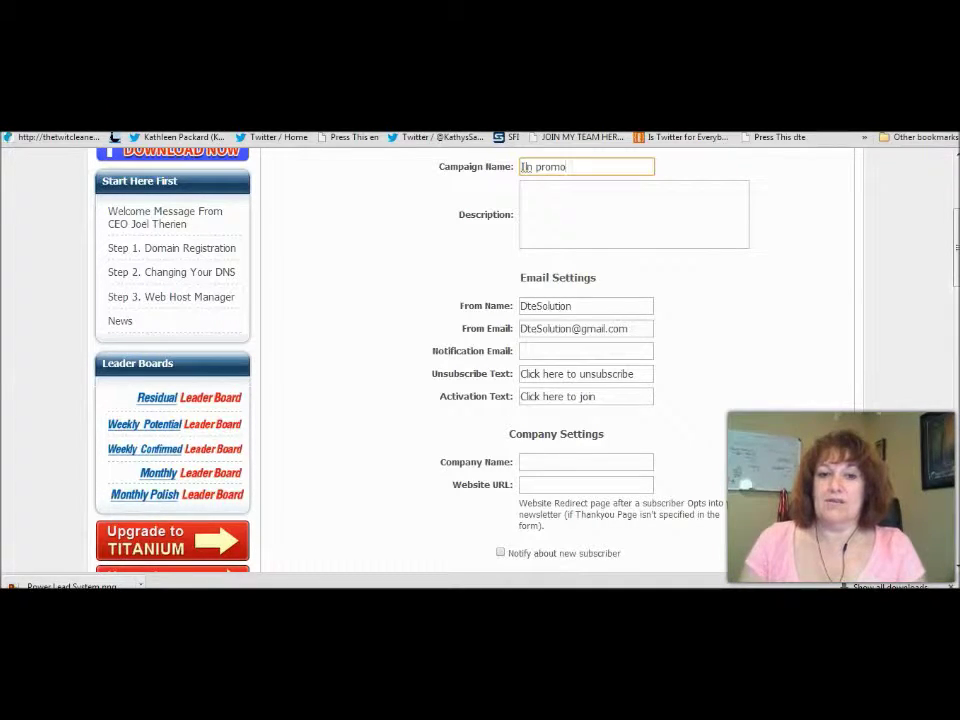
left_click(500, 552)
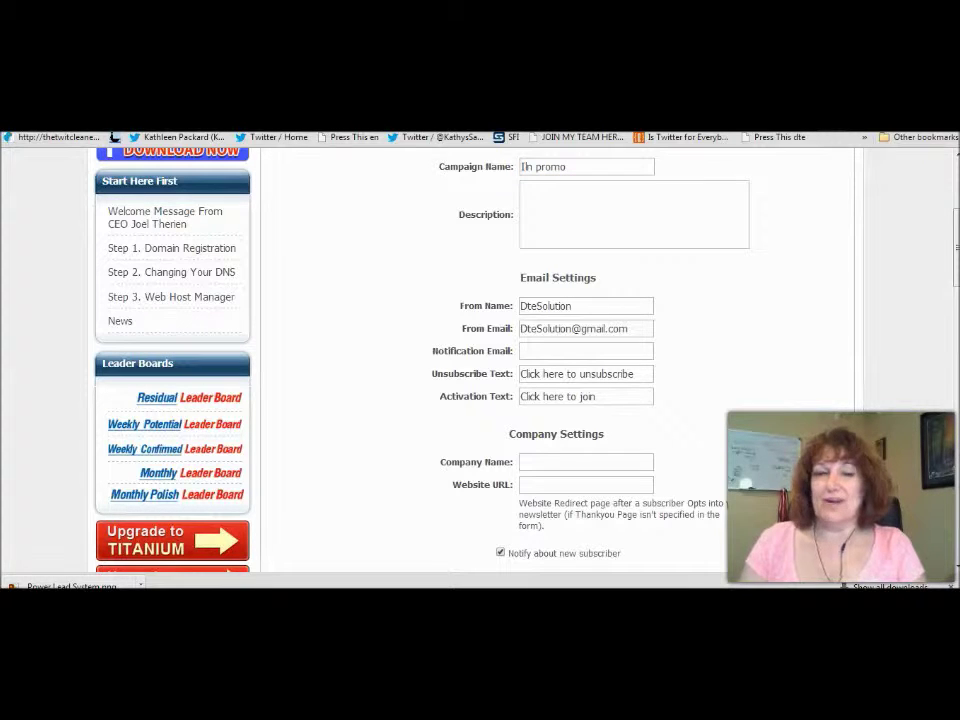
scroll(480, 360, "down", 1)
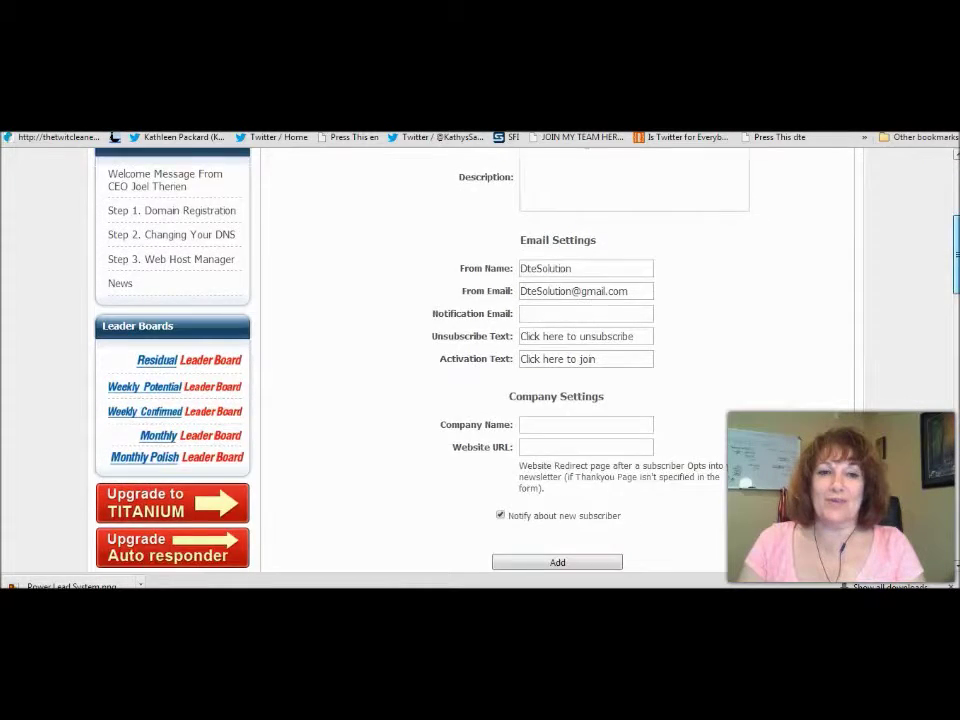
scroll(480, 360, "down", 3)
scroll(480, 360, "up", 3)
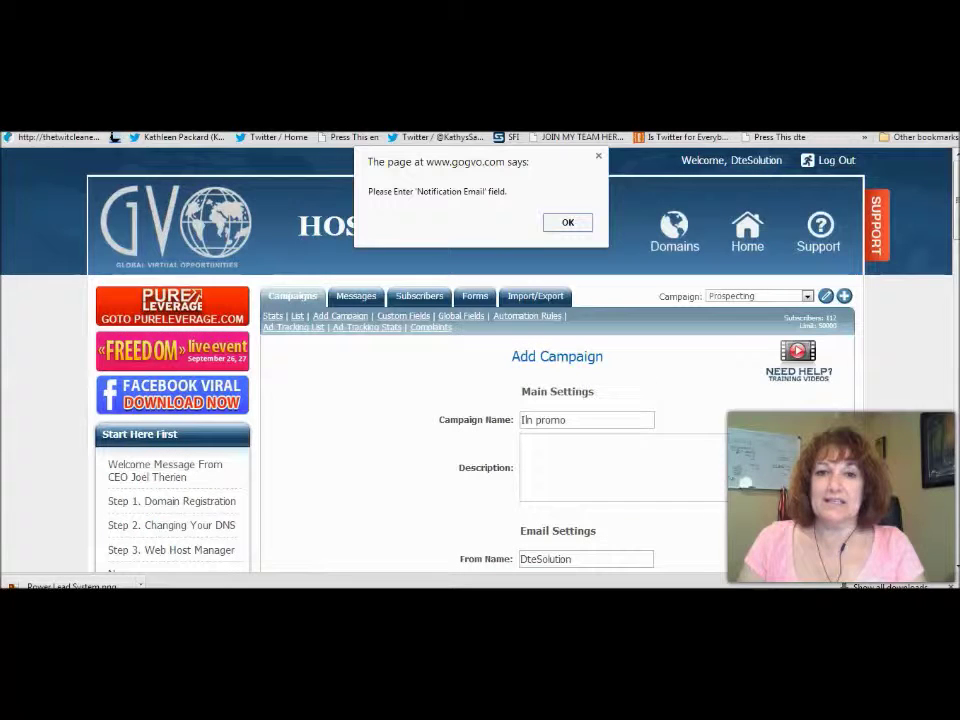
key("Return")
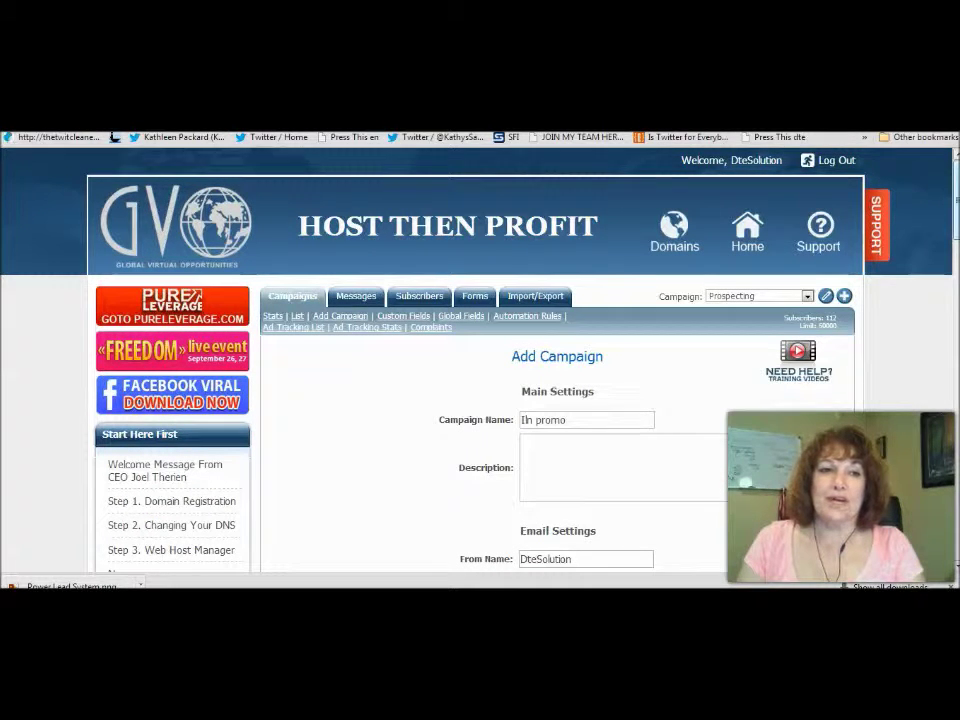
Fill in the notification email and the company name Down to Earth Solutions from a saved autofill entry, and add the campaign.
scroll(557, 400, "down", 4)
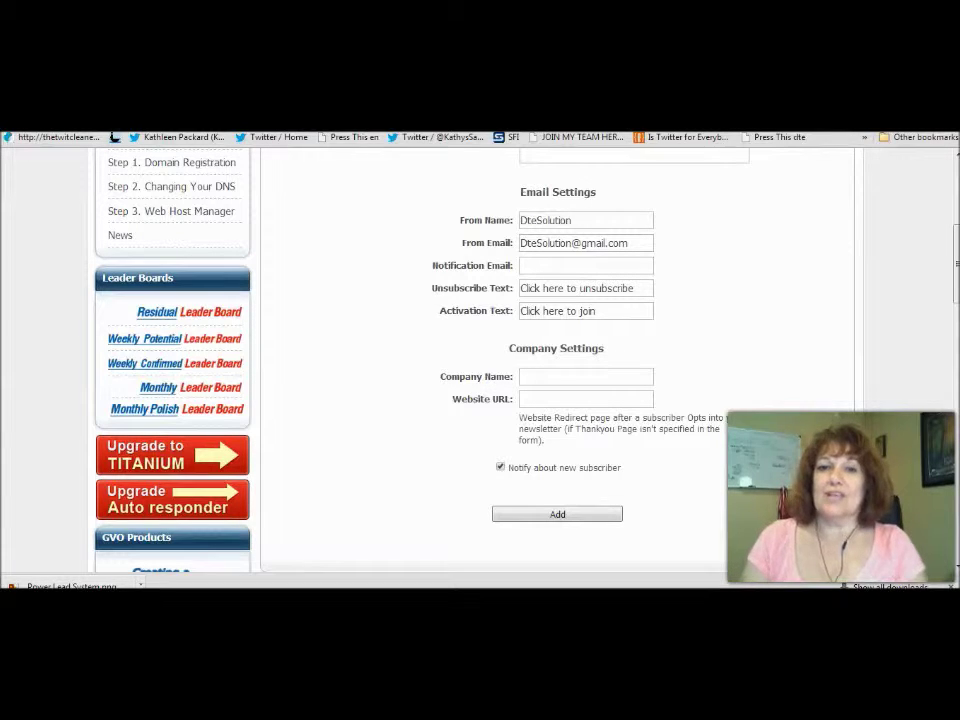
left_click(586, 265)
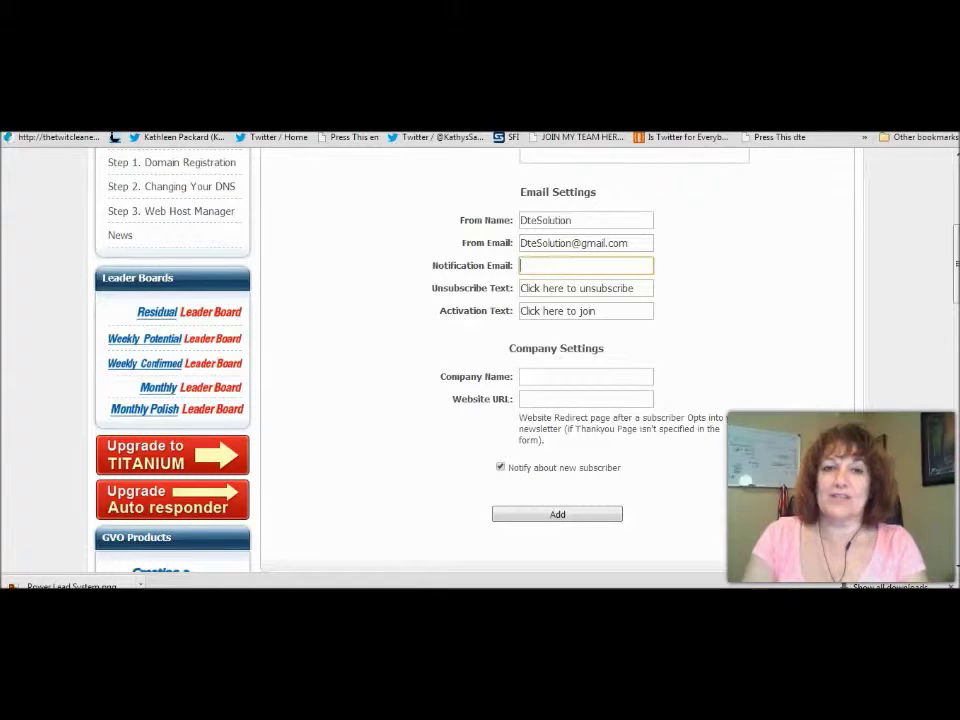
type("D")
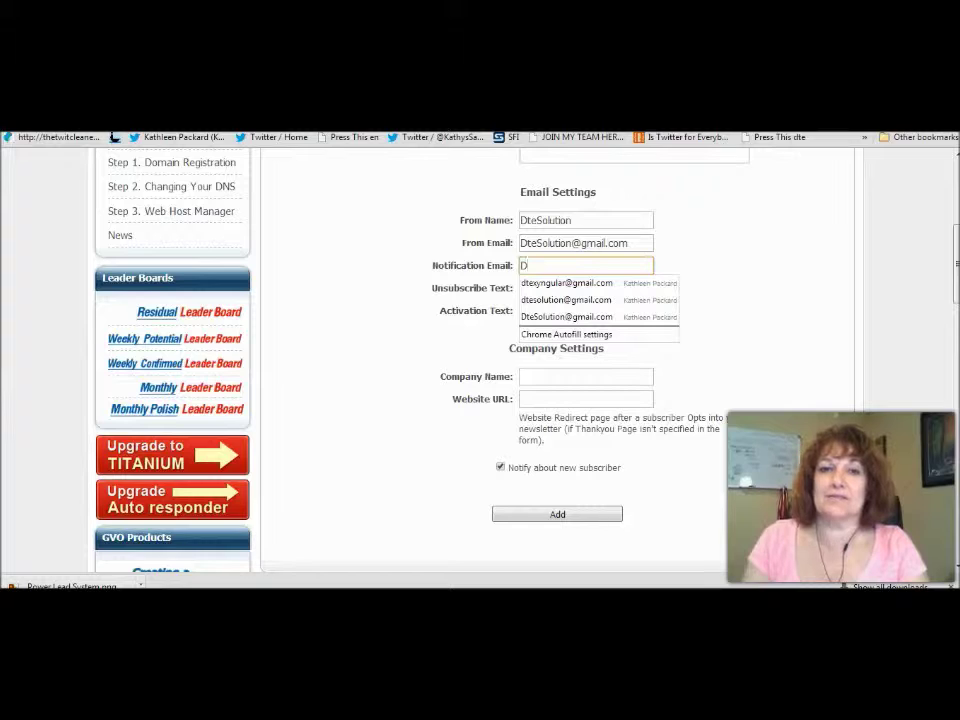
key("Down")
key("Down")
key("Down")
key("Return")
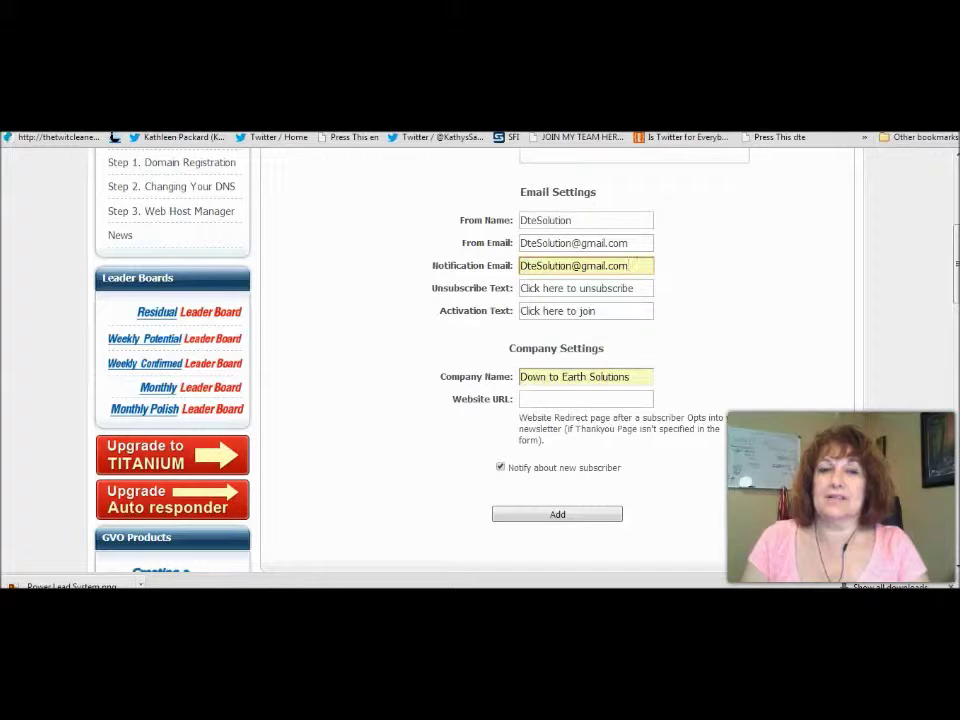
left_click(557, 514)
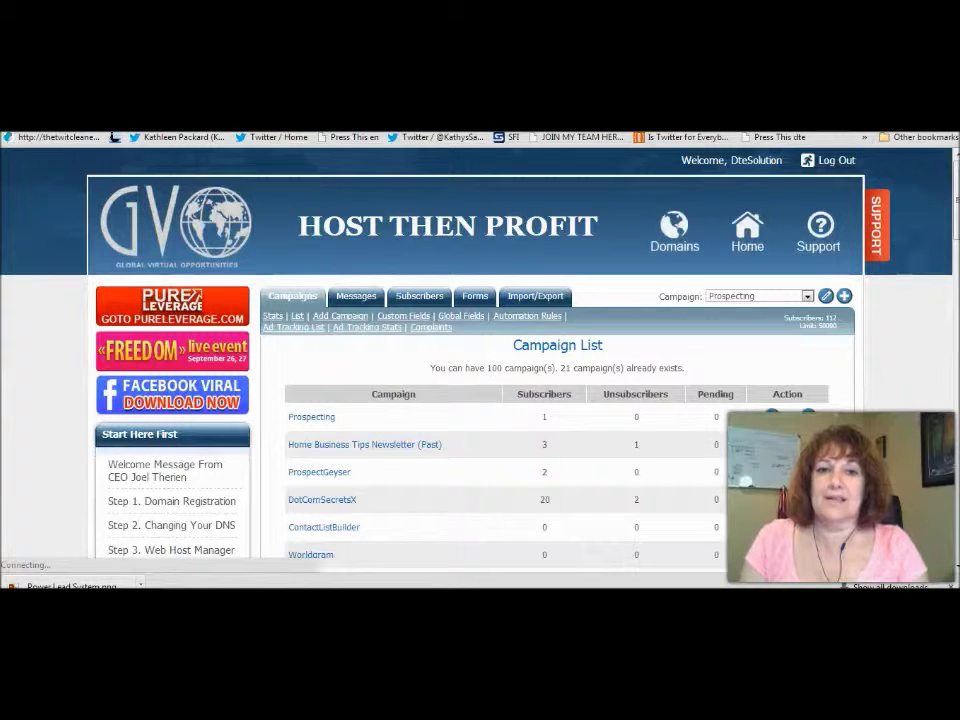
Show the forms list for the Iln promo campaign.
left_click(806, 296)
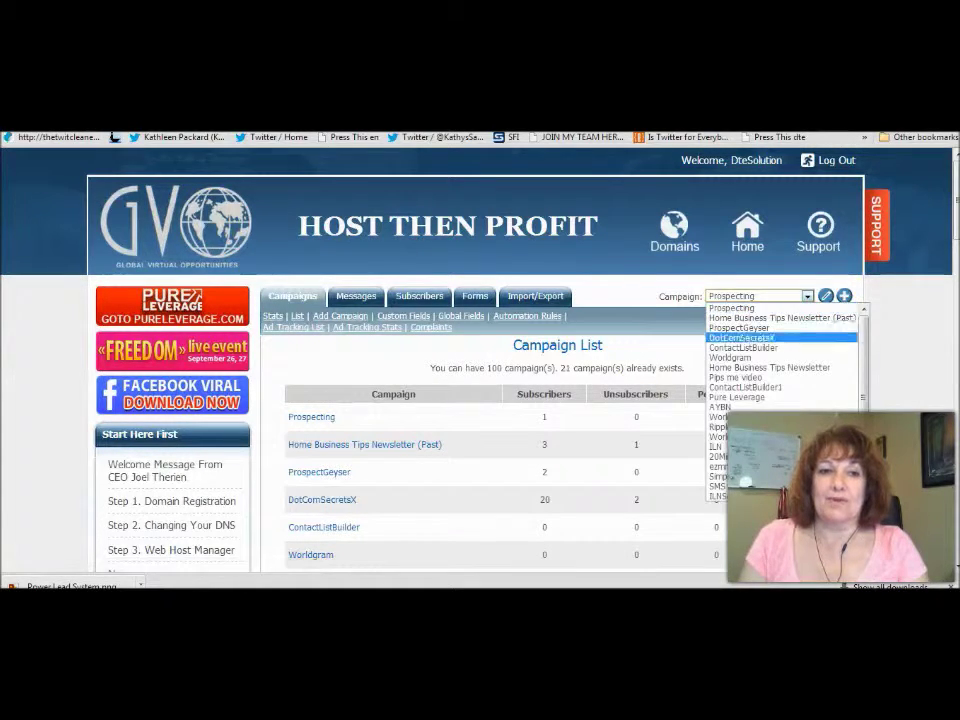
left_click(475, 296)
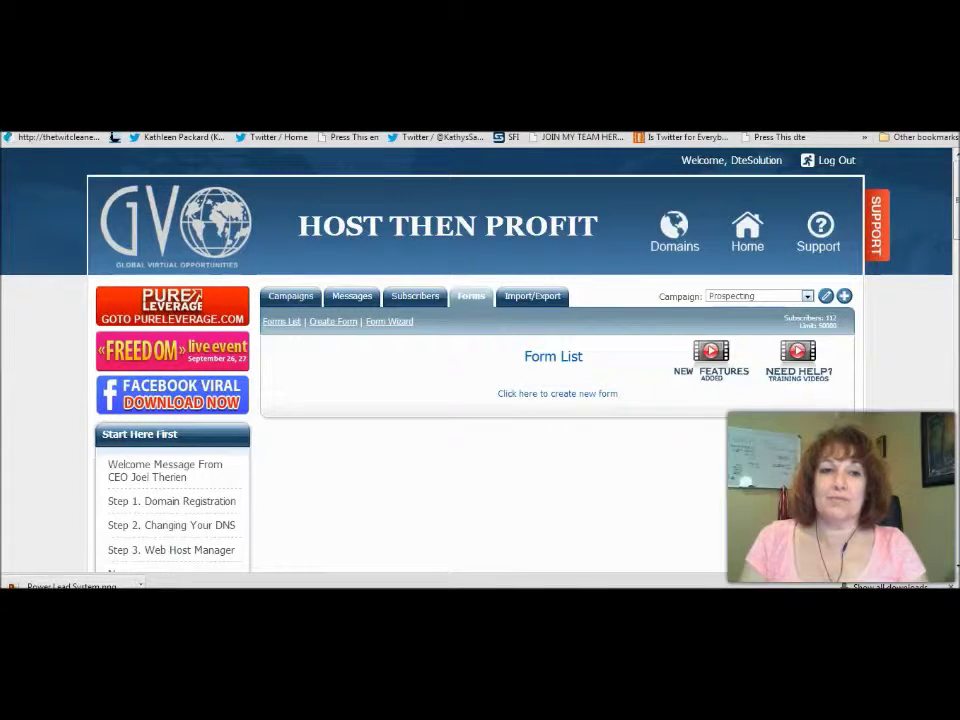
left_click(807, 296)
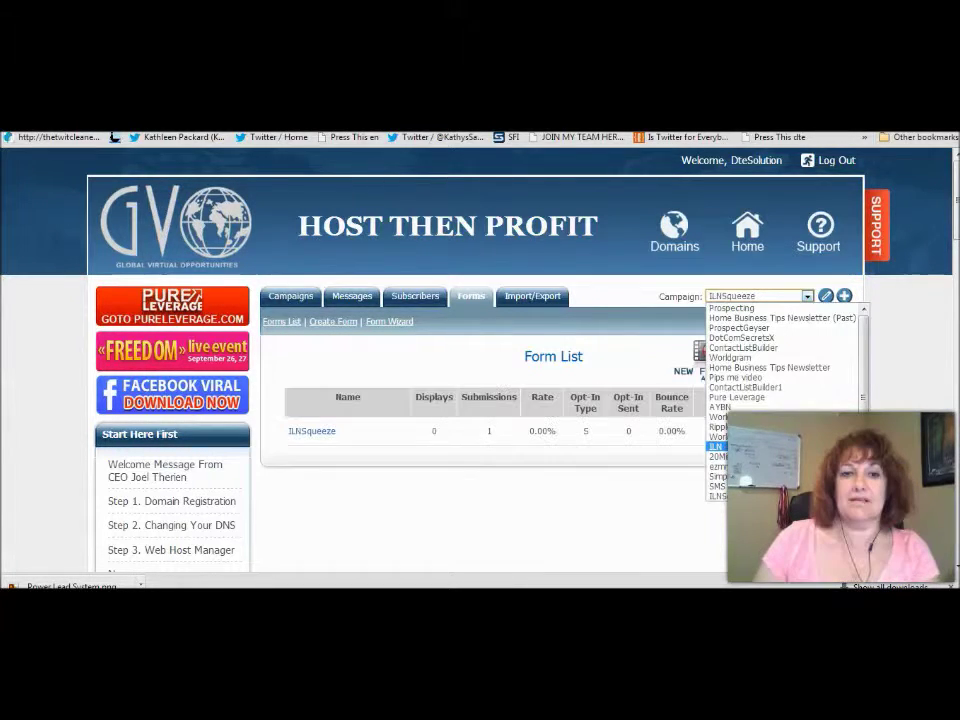
left_click_drag(863, 420, 863, 429)
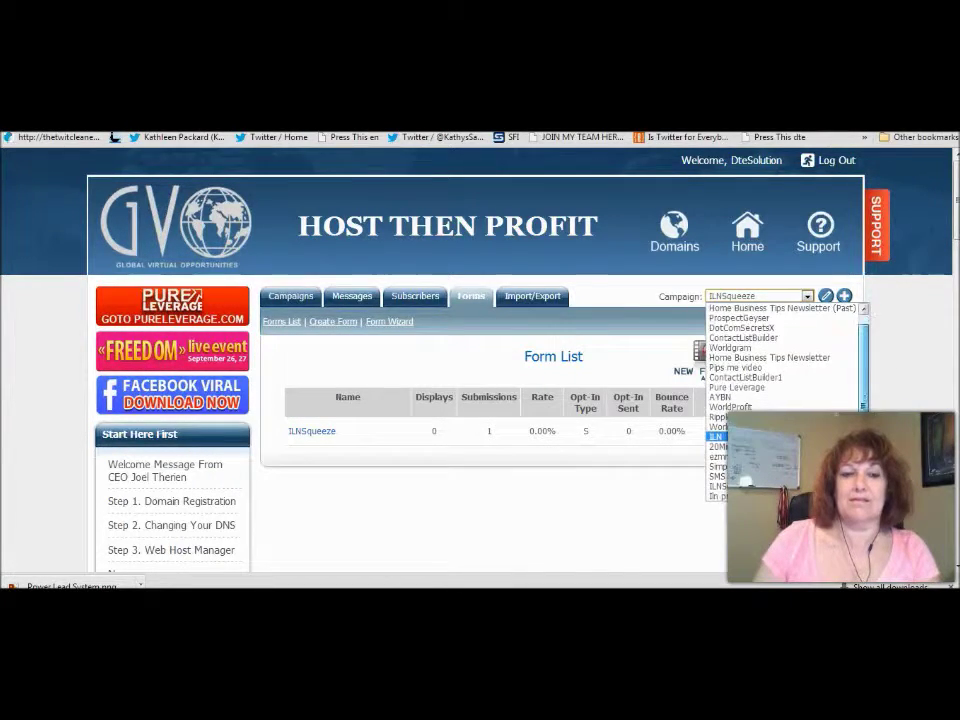
left_click(716, 496)
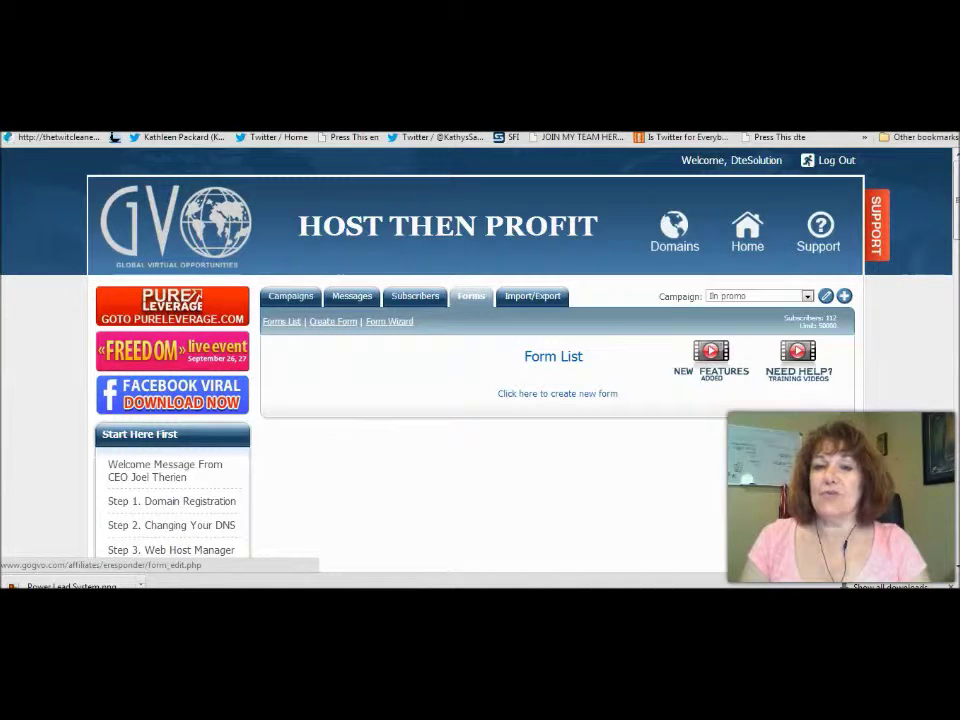
Start a new form for the campaign, name it Iln Promo and turn off double opt-in.
left_click(557, 393)
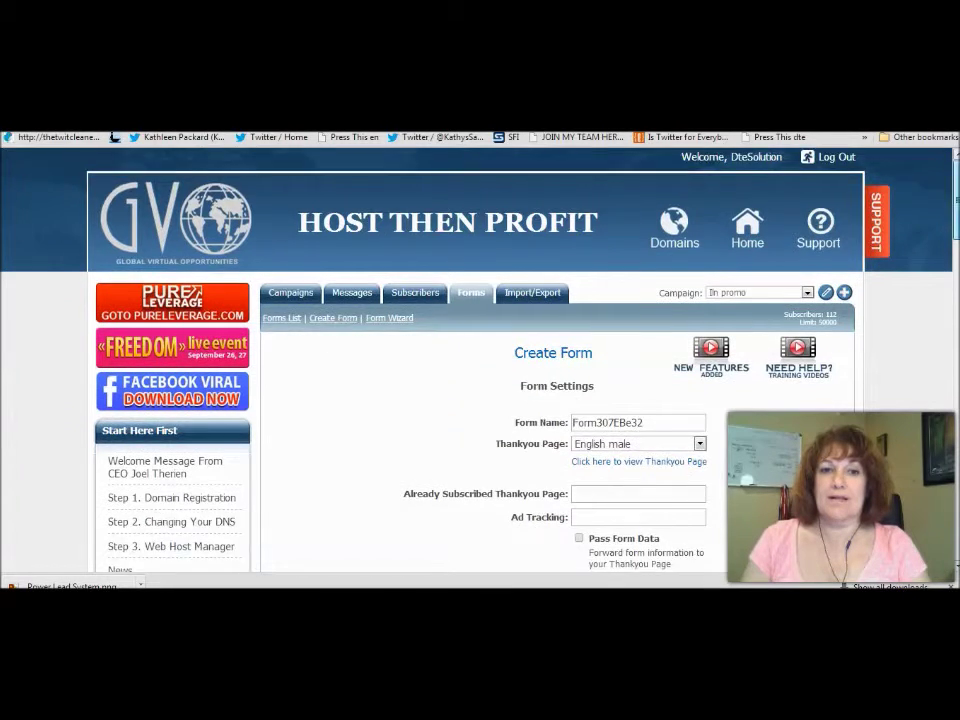
scroll(480, 360, "down", 3)
scroll(557, 360, "down", 1)
left_click_drag(644, 255, 572, 255)
type("Iln")
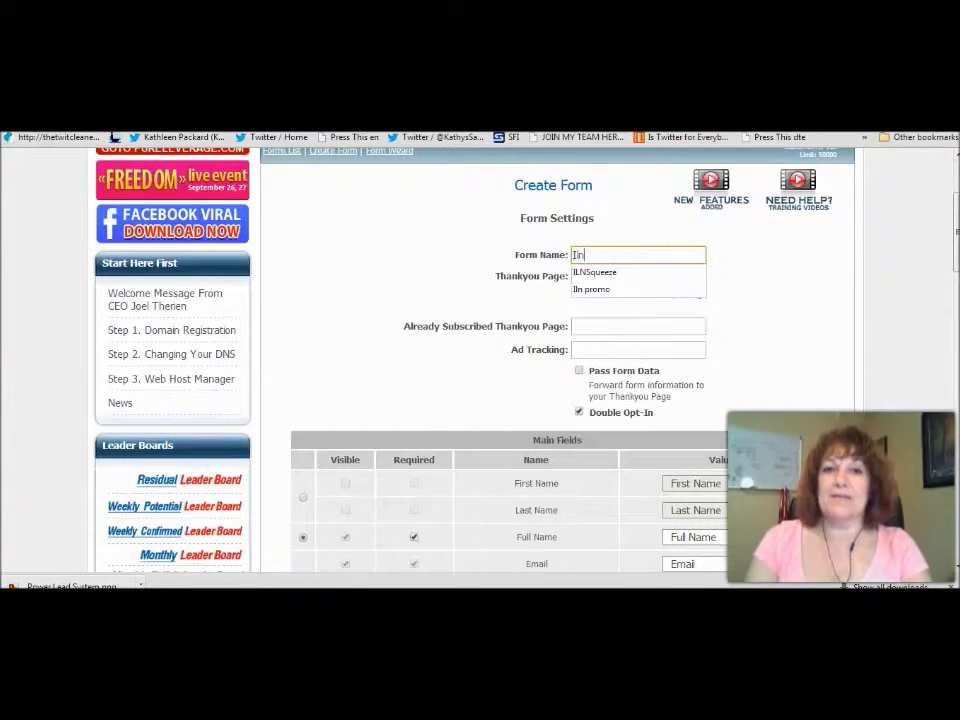
type(" Promo")
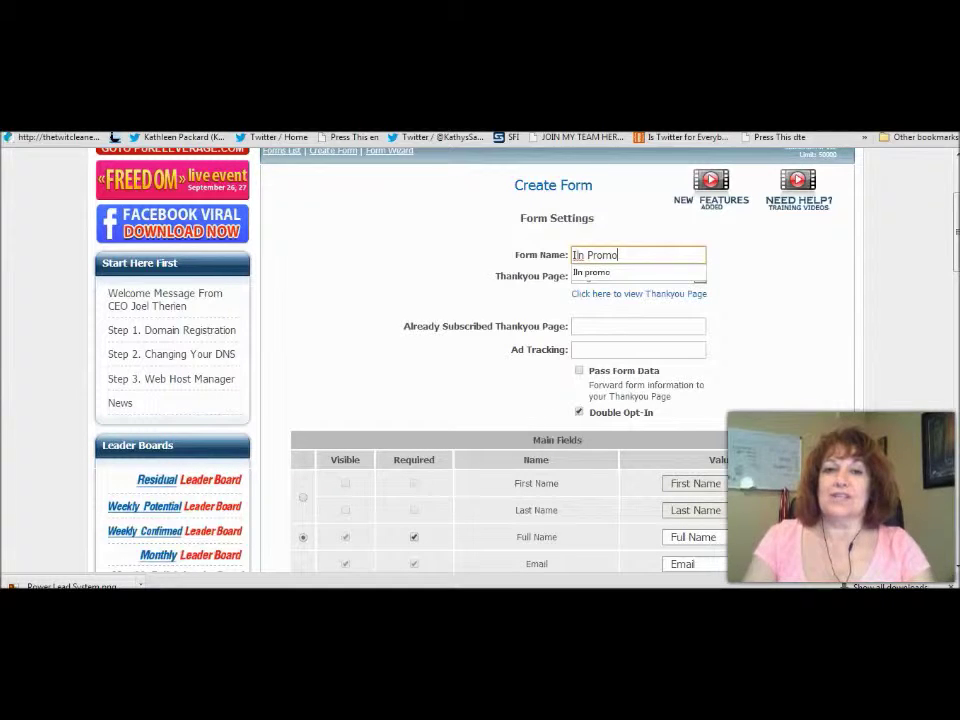
key("Tab")
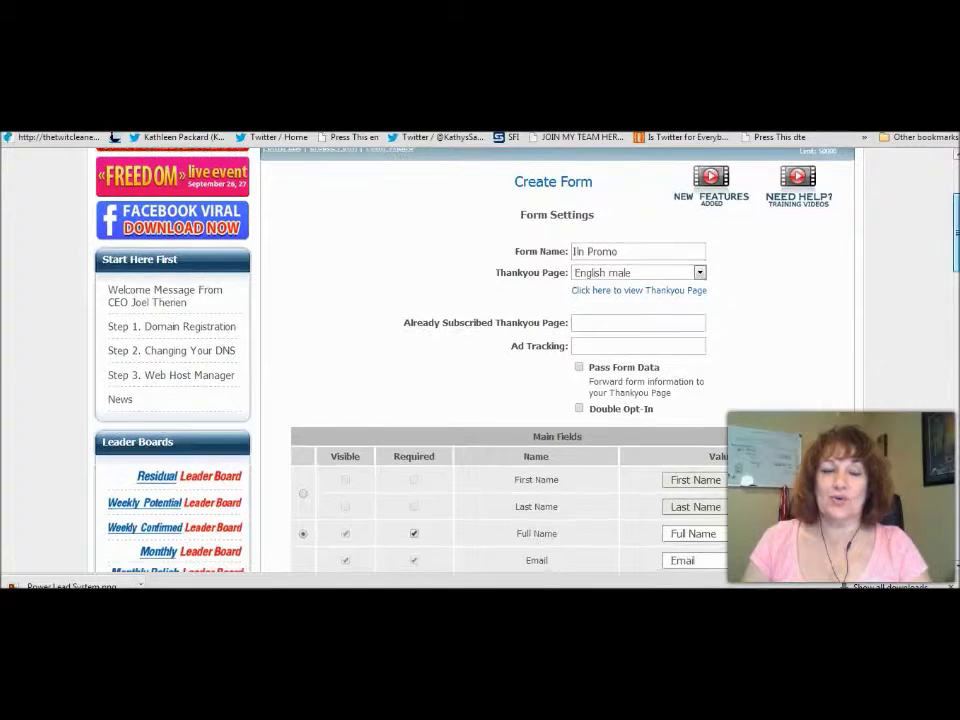
Use separate first and last name fields instead of full name, make the first name required, and create the form.
scroll(557, 360, "down", 2)
scroll(557, 360, "up", 1)
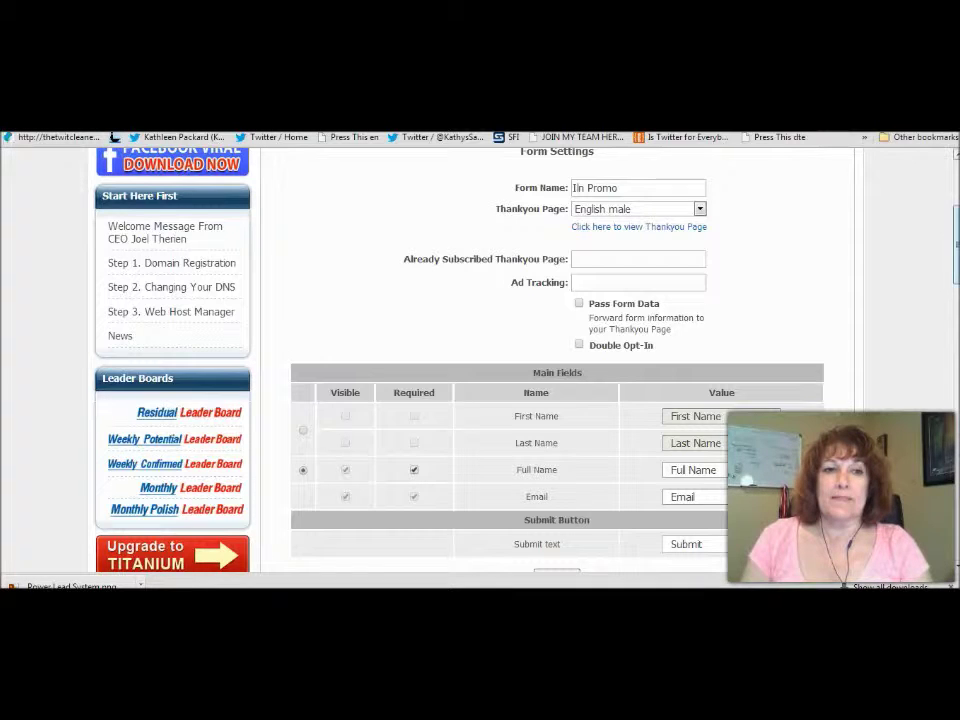
scroll(557, 360, "down", 3)
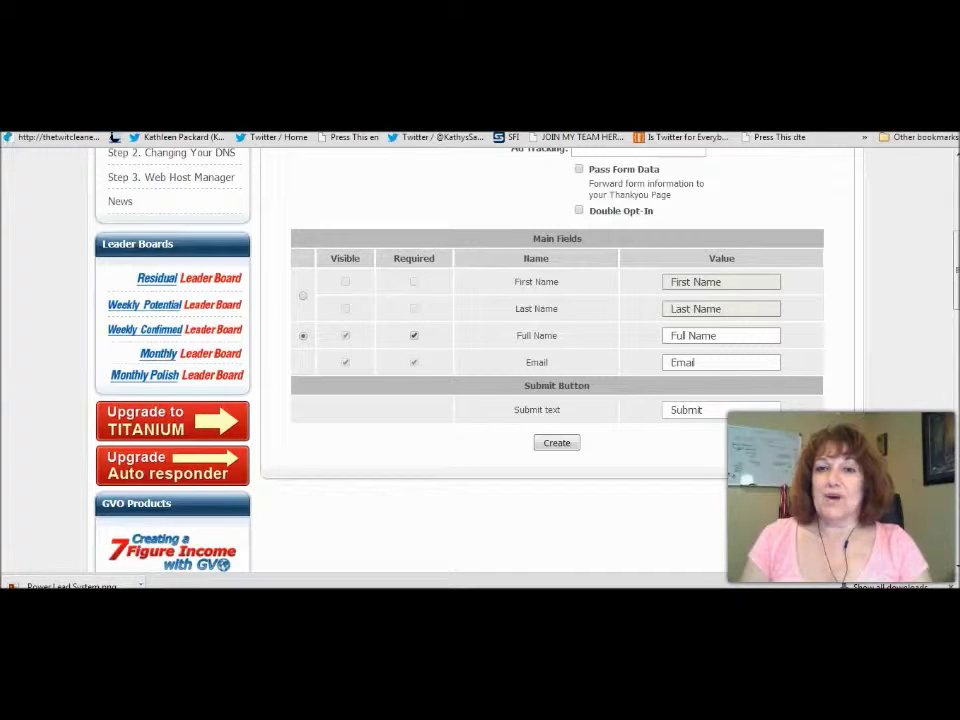
left_click(303, 295)
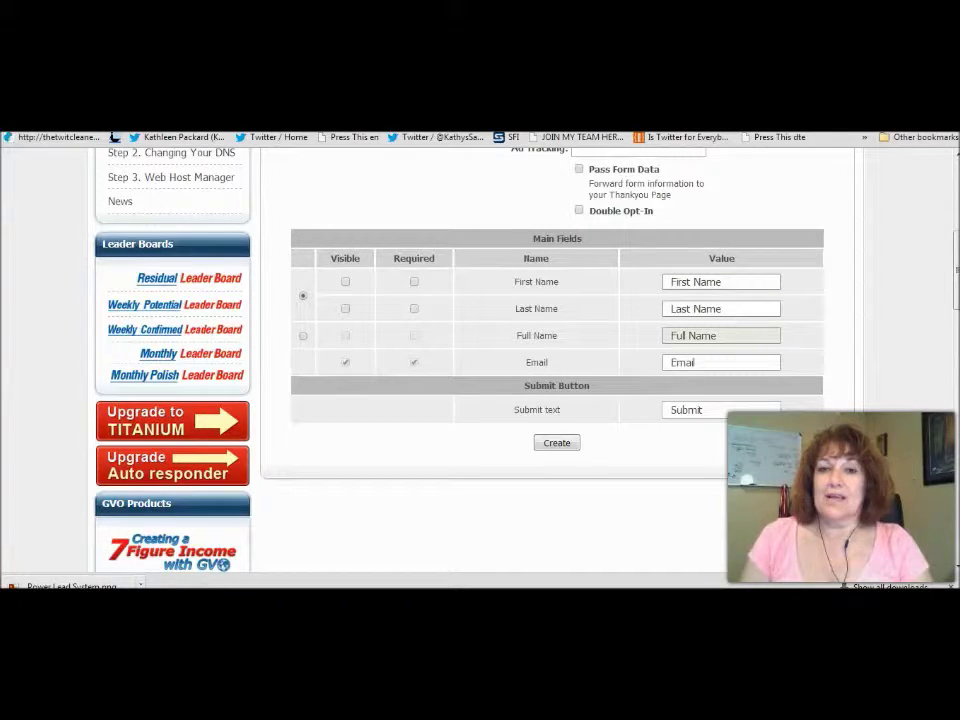
left_click(414, 281)
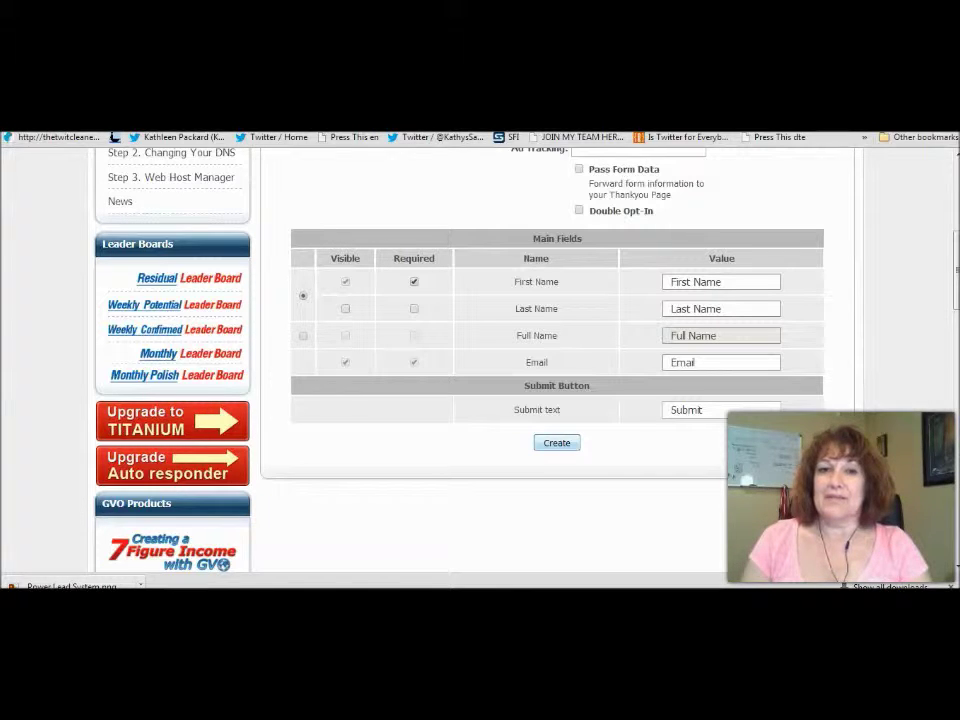
left_click(556, 442)
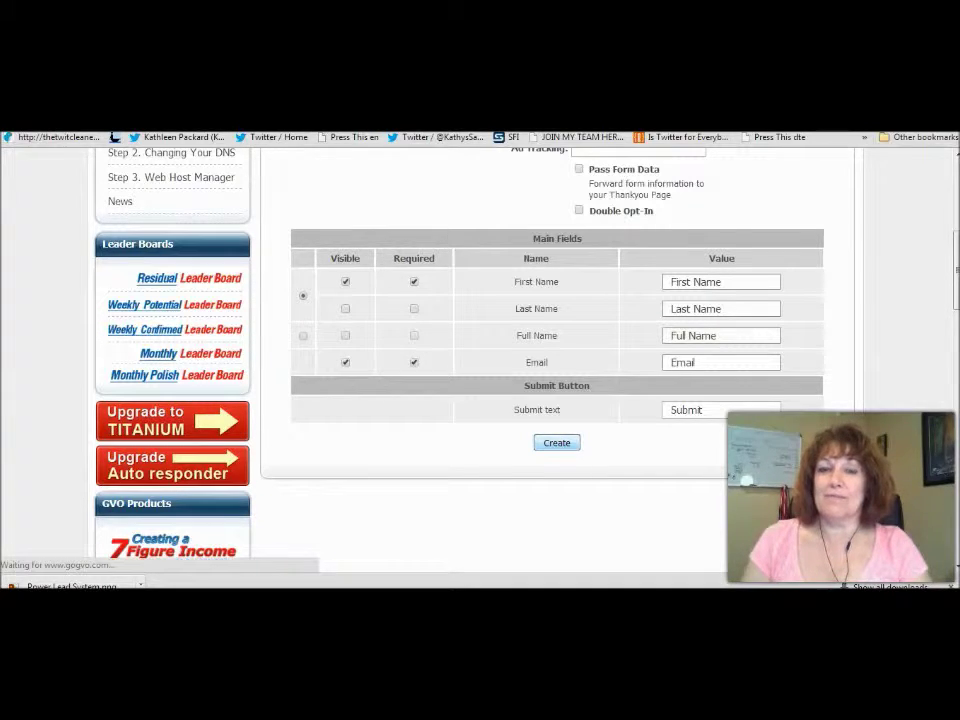
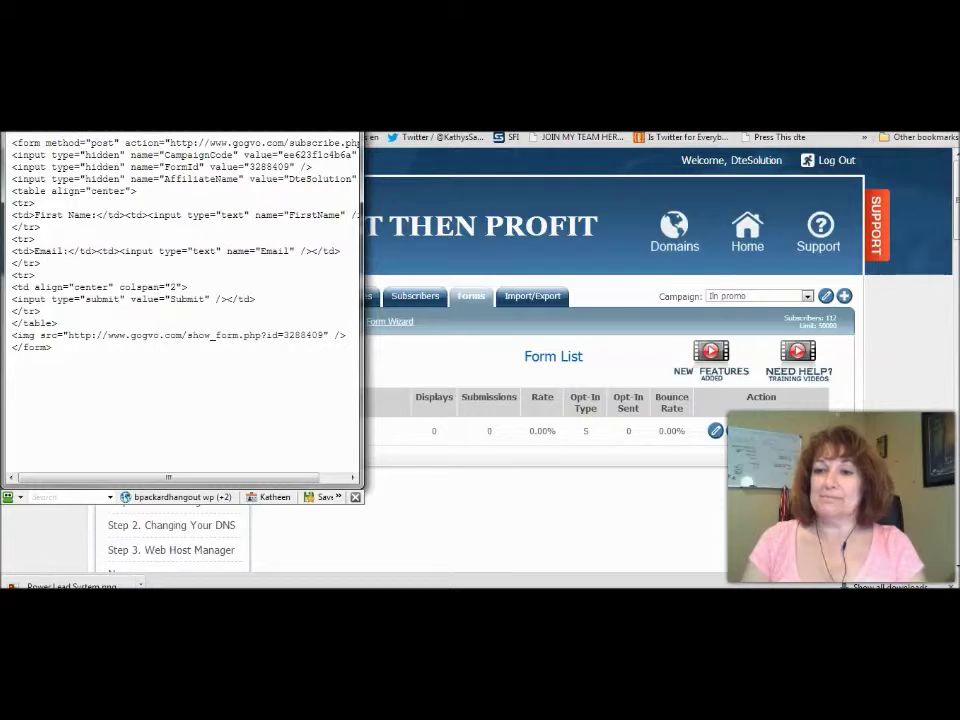
Switch to the ILN blog's Widgets page and add an Internet Lifestyle Network Opt-in Widget to the Primary sidebar.
key("ctrl+Tab")
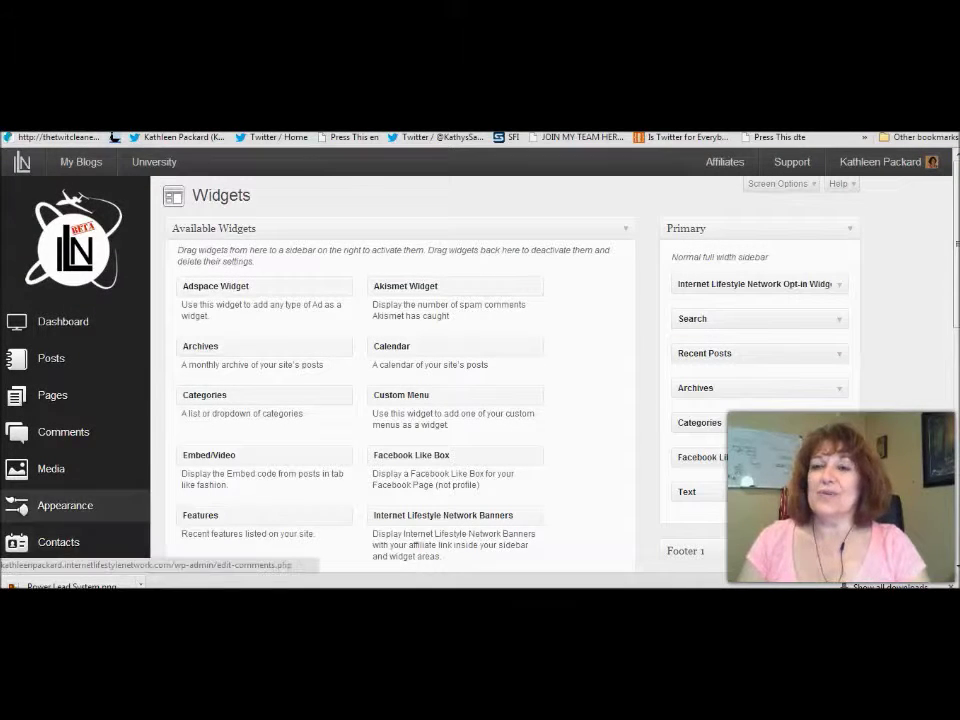
mouse_move(50, 358)
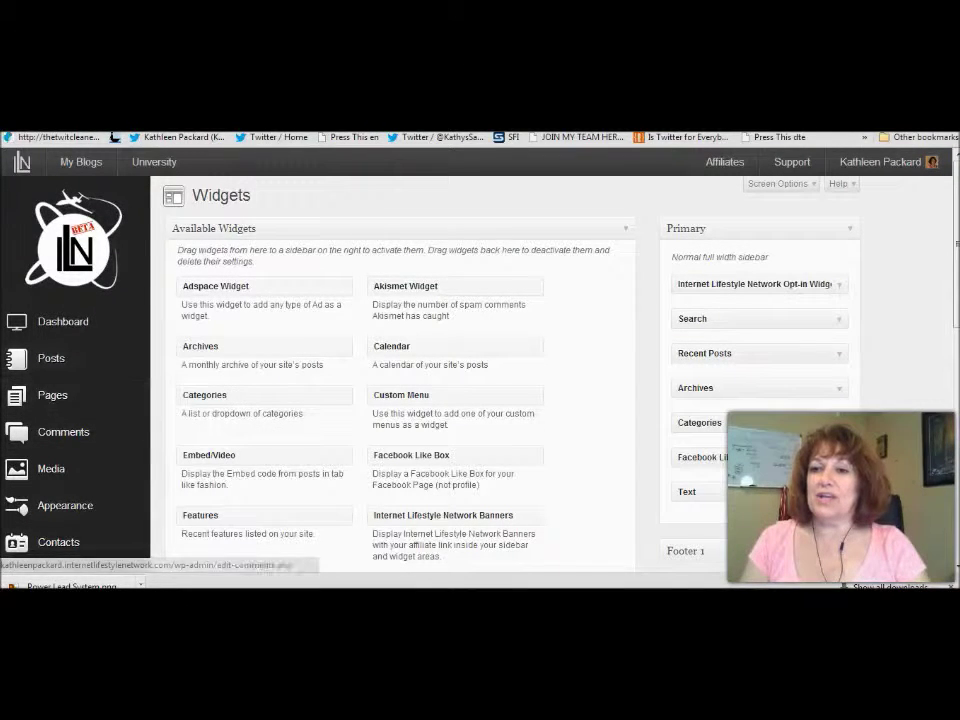
mouse_move(65, 505)
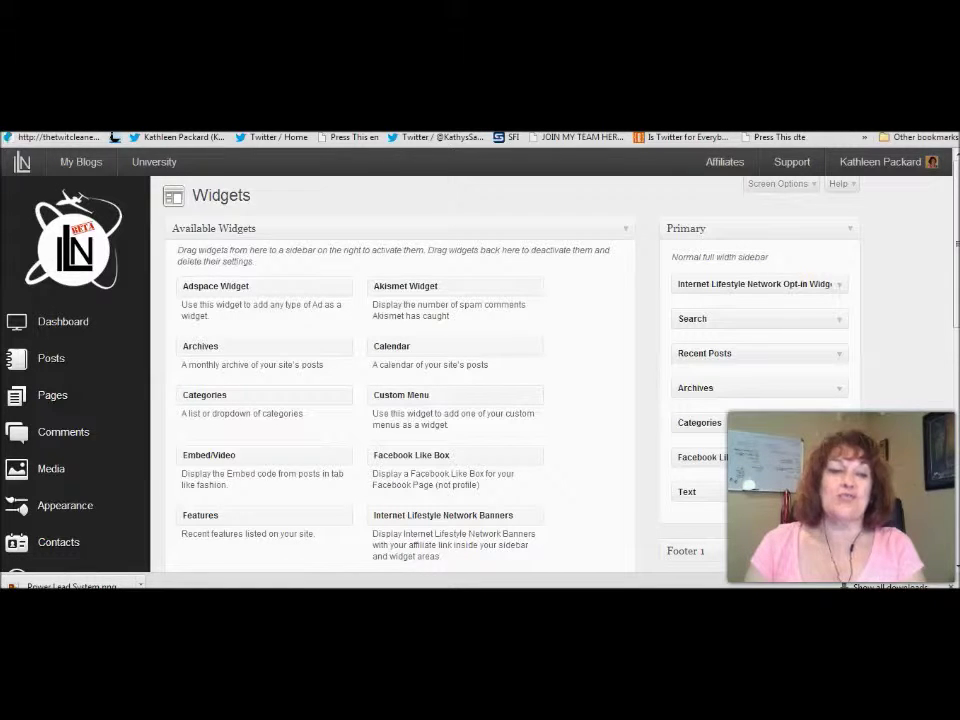
scroll(480, 375, "down", 2)
left_click_drag(263, 411, 797, 190)
mouse_move(792, 162)
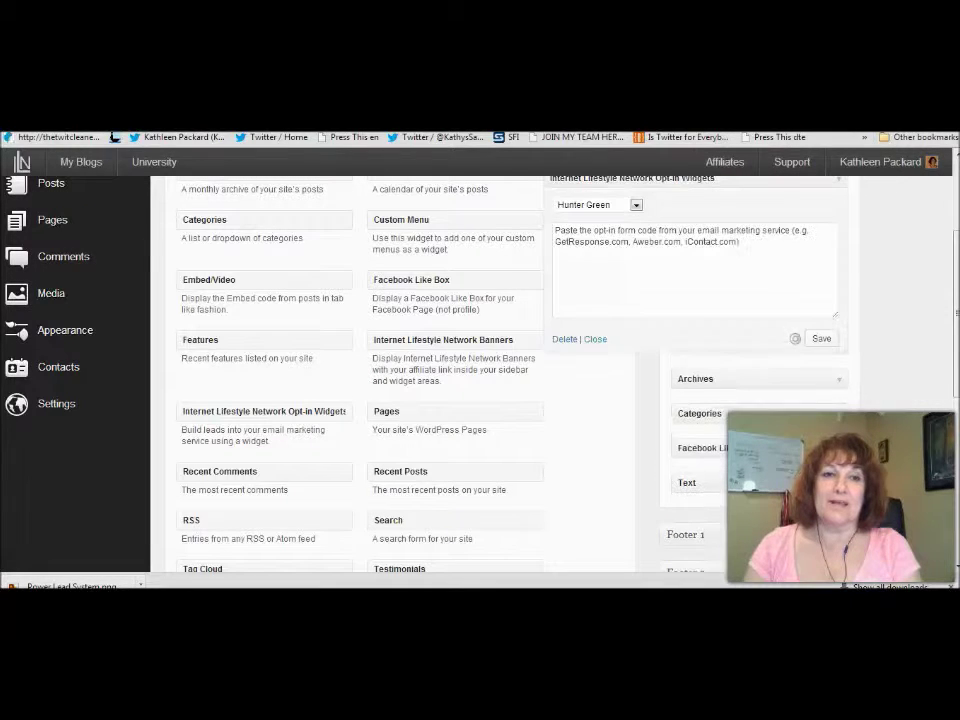
Collapse and reopen the opt-in widget in the Primary sidebar, and clear the placeholder text from its code box.
scroll(440, 375, "up", 1)
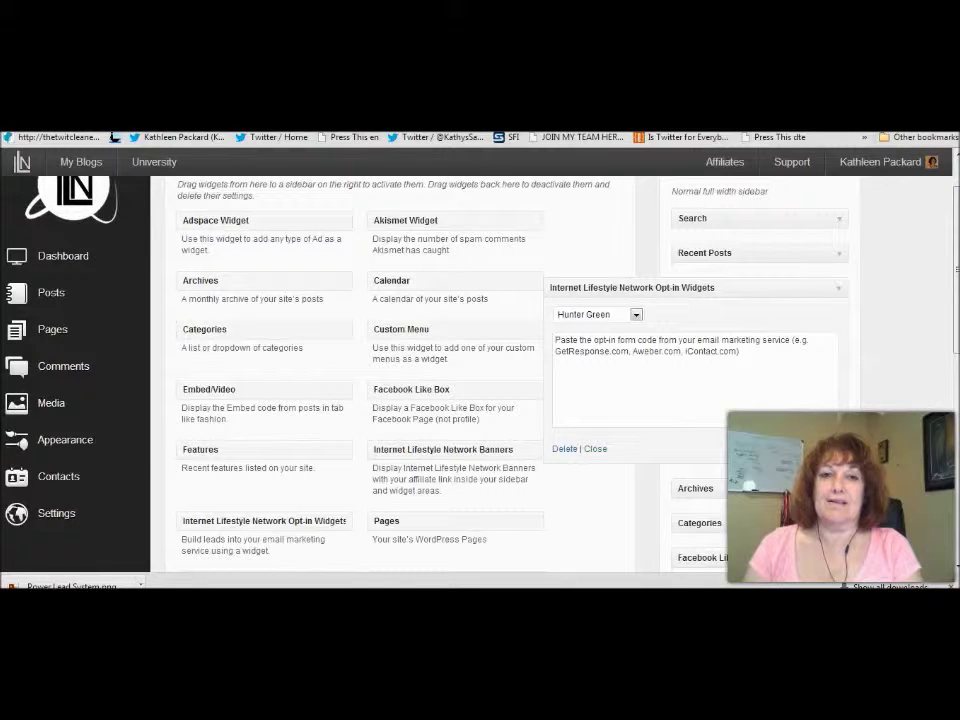
left_click(595, 448)
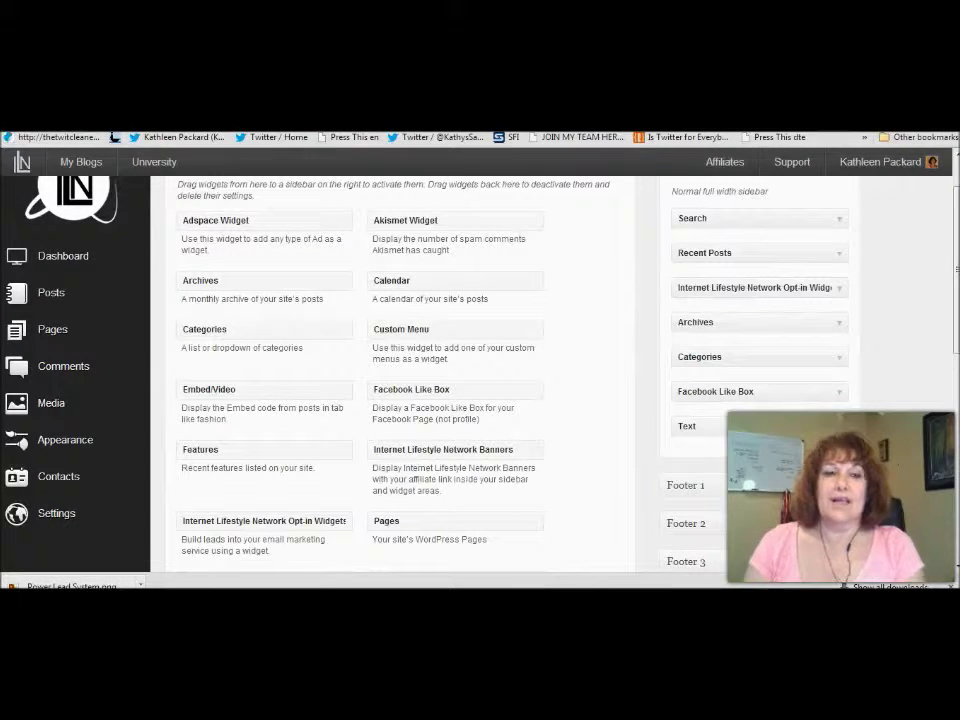
left_click(839, 287)
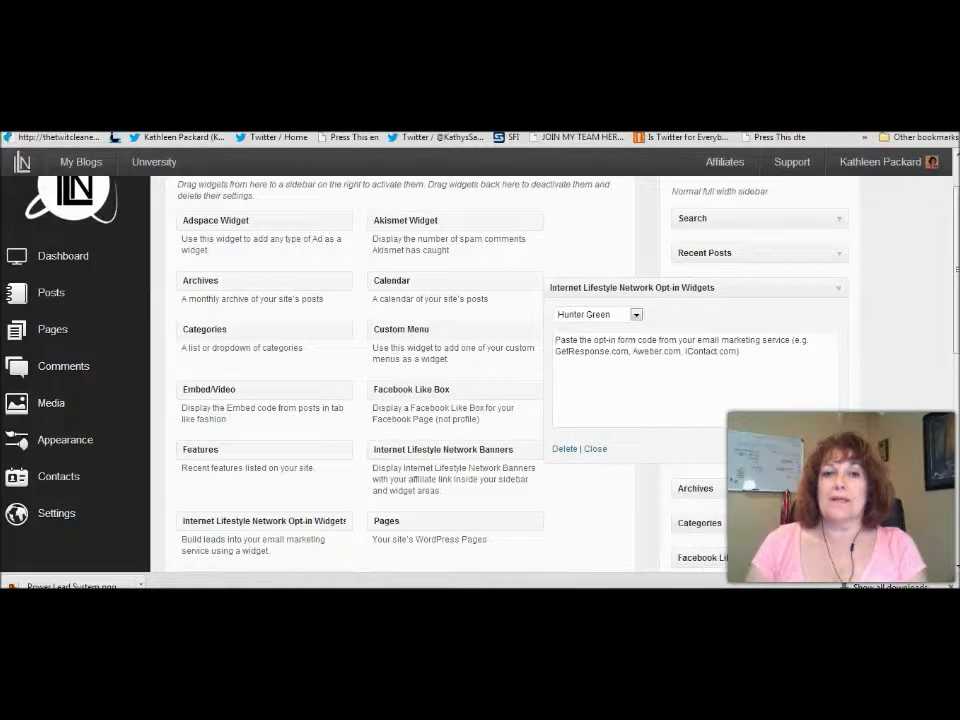
left_click(556, 340)
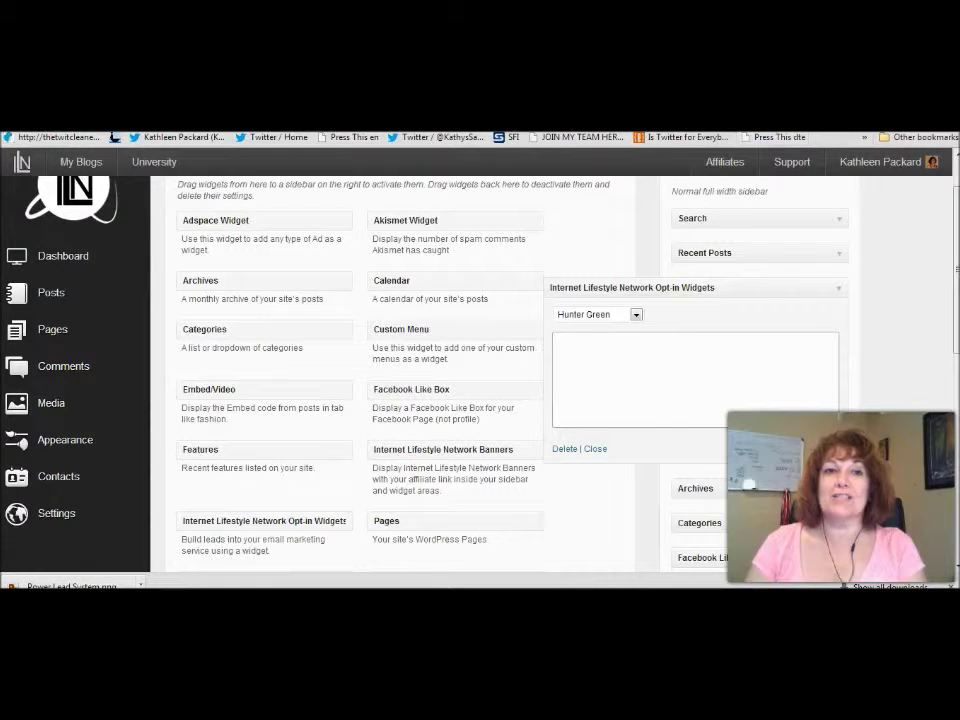
Switch to the GVO form code window and copy the entire HTML code of the Iln promo opt-in form.
key("ctrl+Tab")
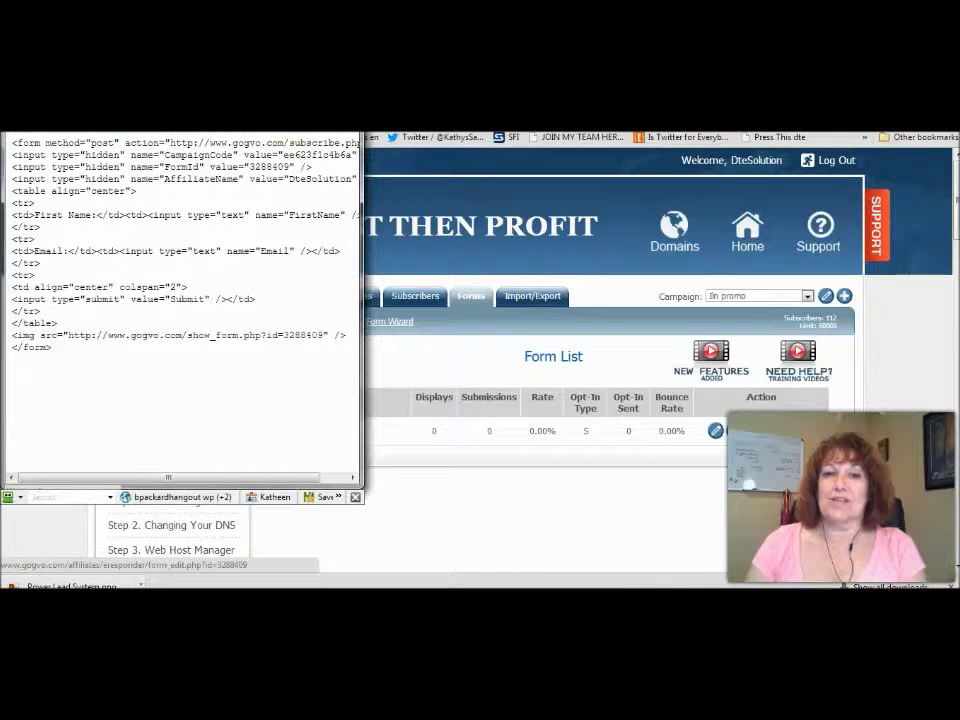
left_click_drag(52, 347, 14, 142)
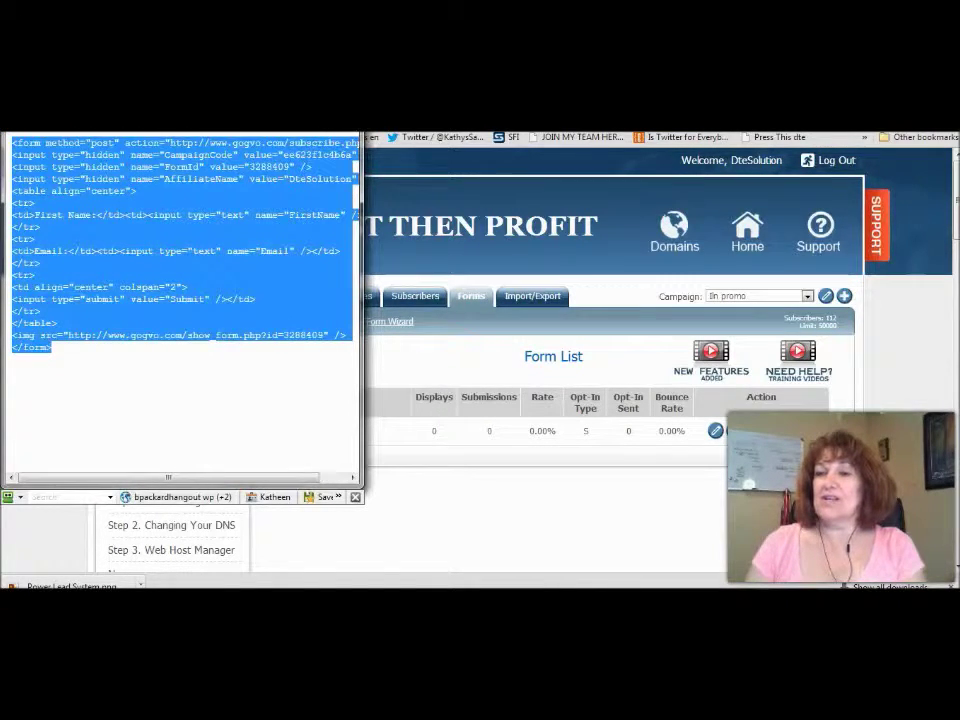
right_click(72, 176)
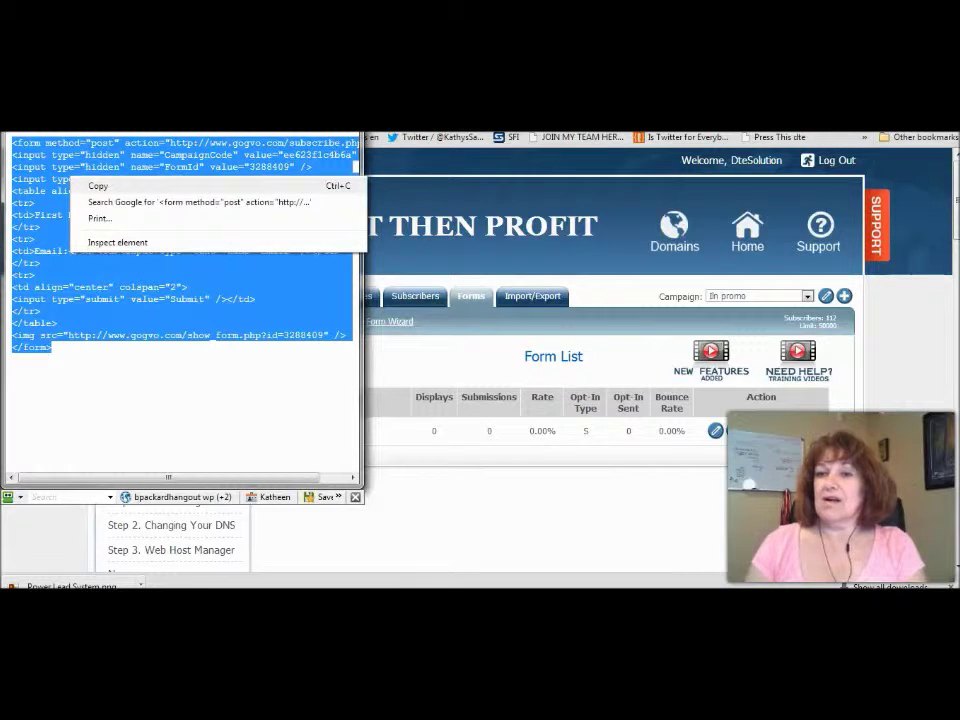
left_click(100, 186)
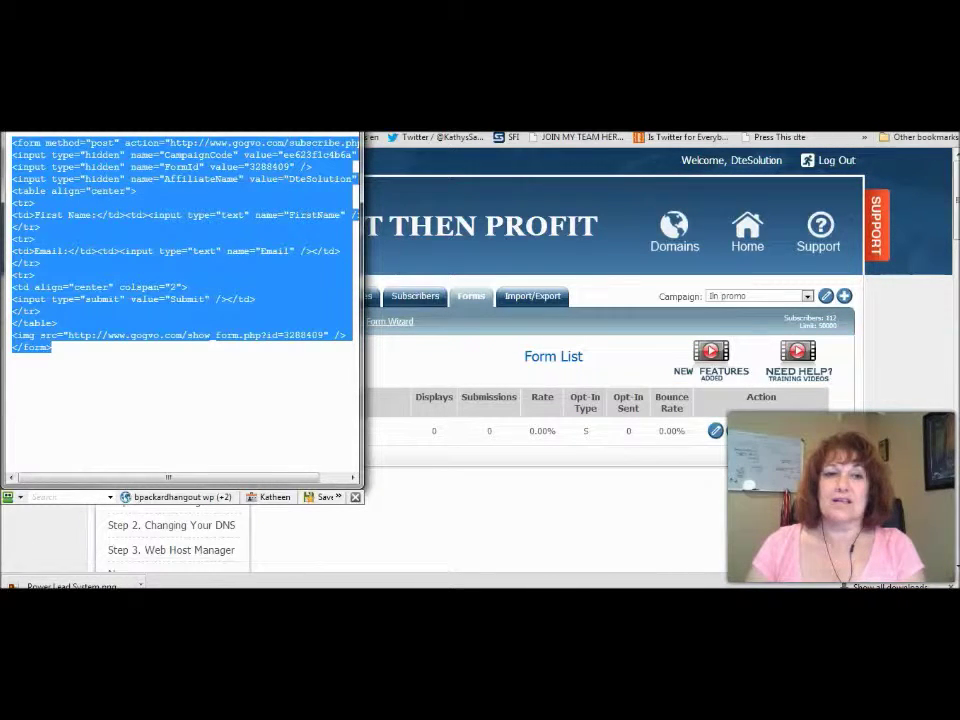
key("ctrl+t")
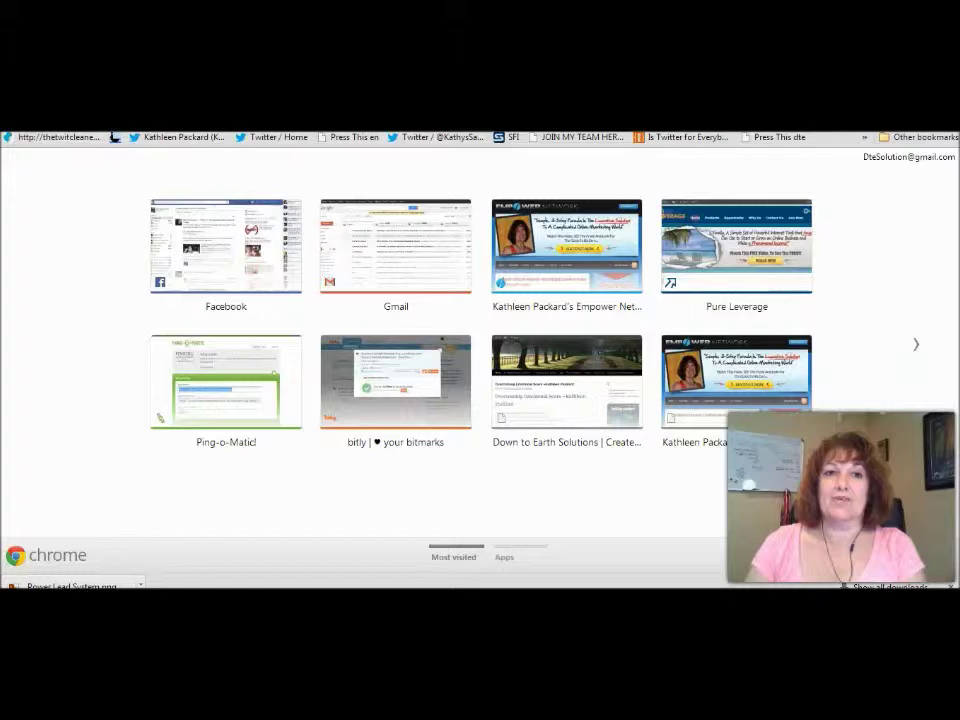
Return to the blog's Widgets page, paste the copied form code into the opt-in widget, and close the widget.
key("ctrl+Tab")
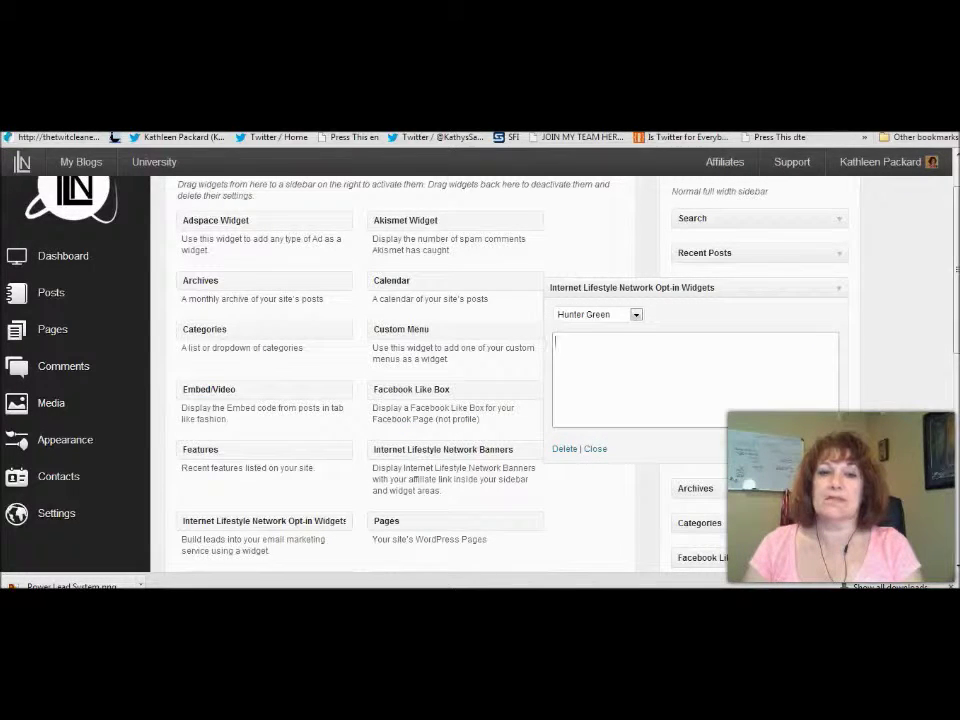
right_click(590, 344)
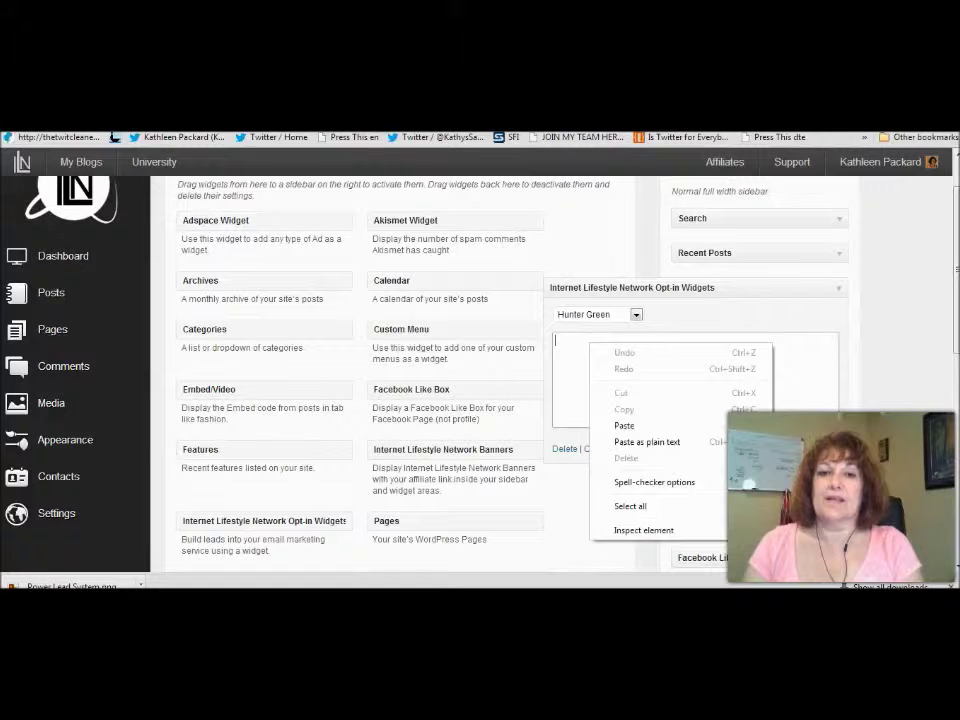
left_click(624, 425)
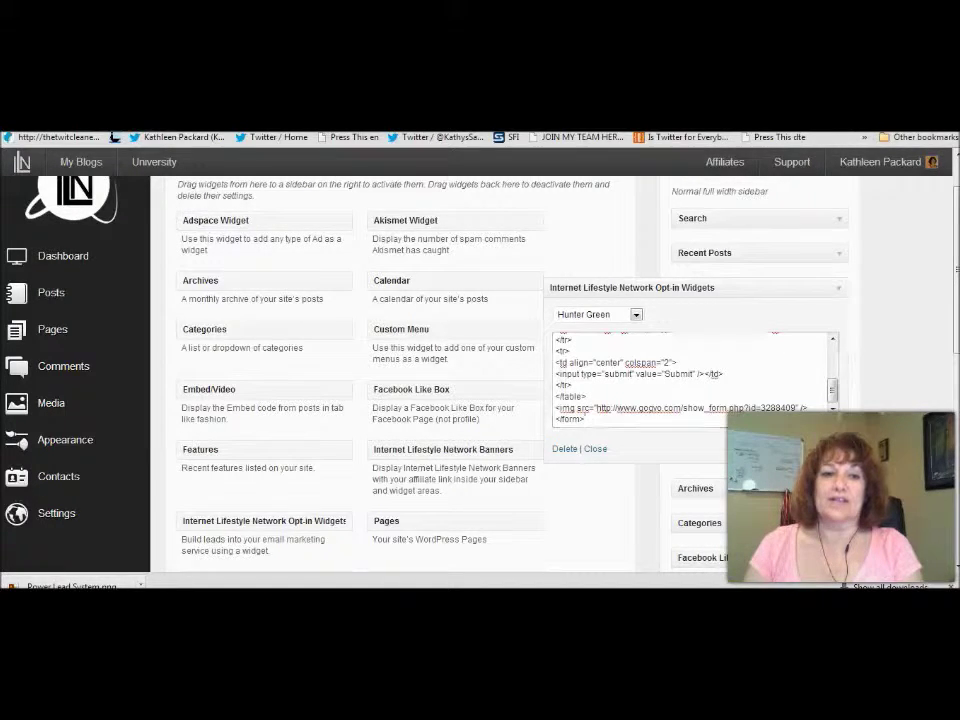
scroll(690, 378, "up", 3)
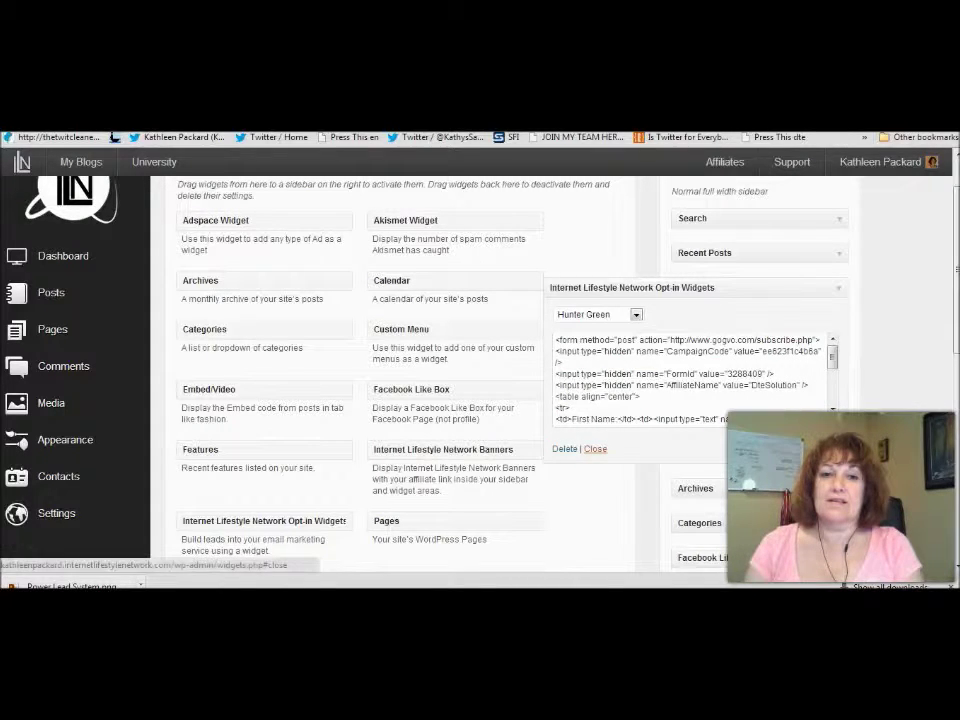
left_click(595, 448)
Visit the Live the Dream blog and check the opt-in form and its email field in the sidebar.
mouse_move(154, 161)
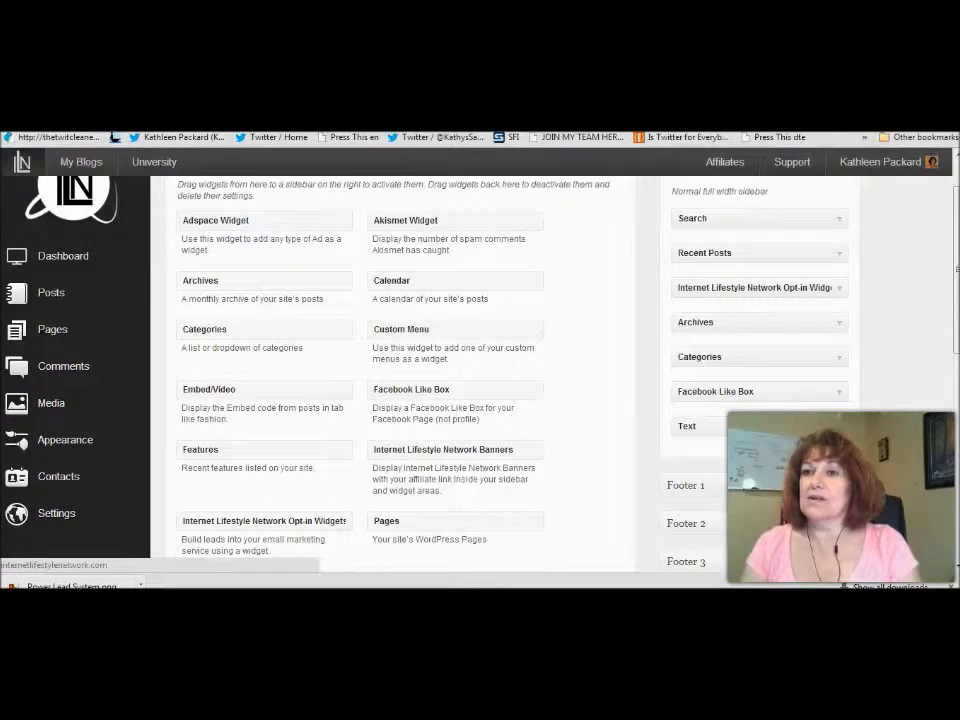
mouse_move(81, 161)
mouse_move(95, 207)
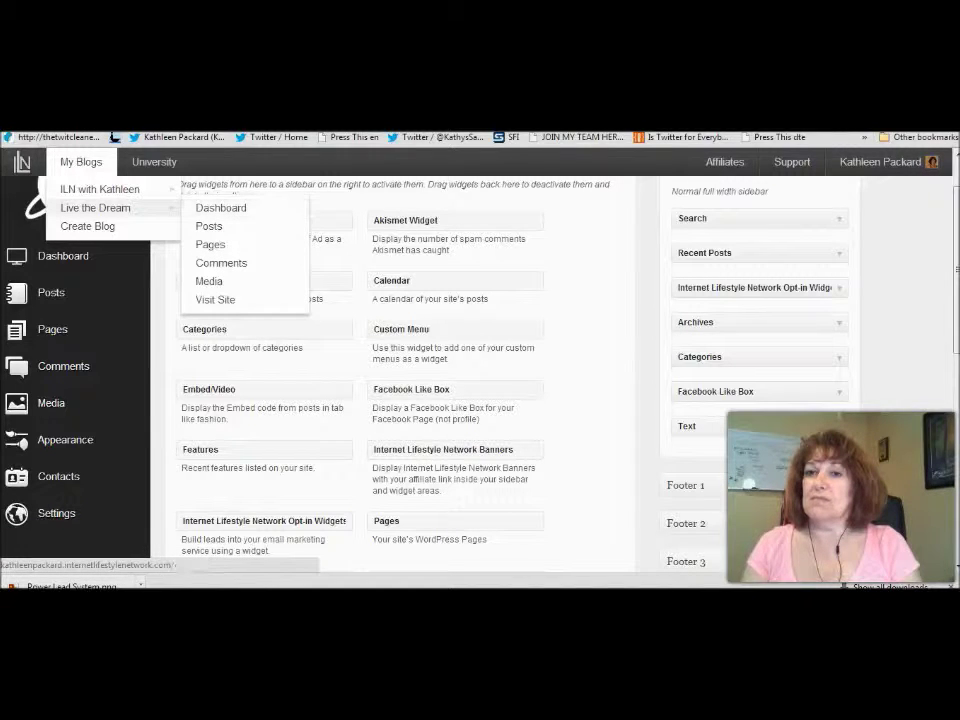
left_click(215, 299)
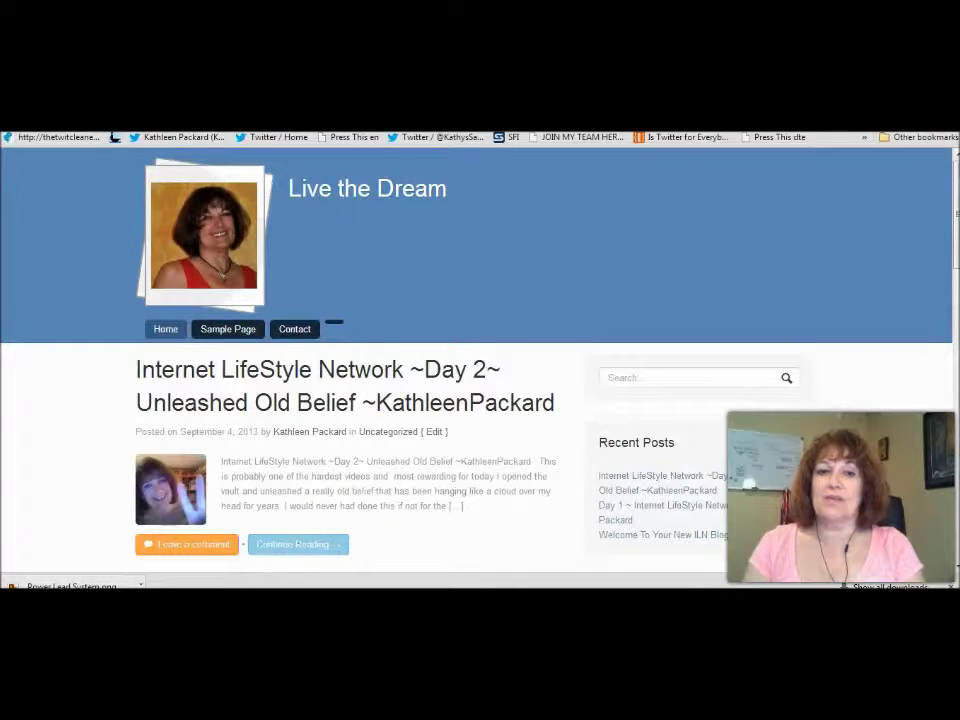
scroll(360, 360, "down", 5)
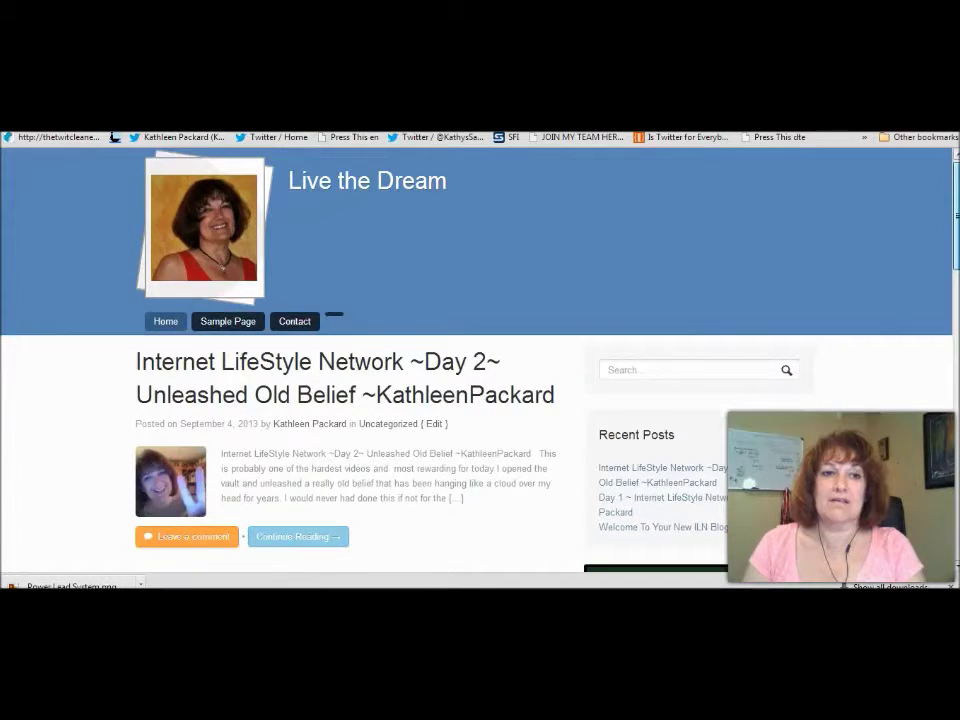
left_click_drag(956, 315, 956, 325)
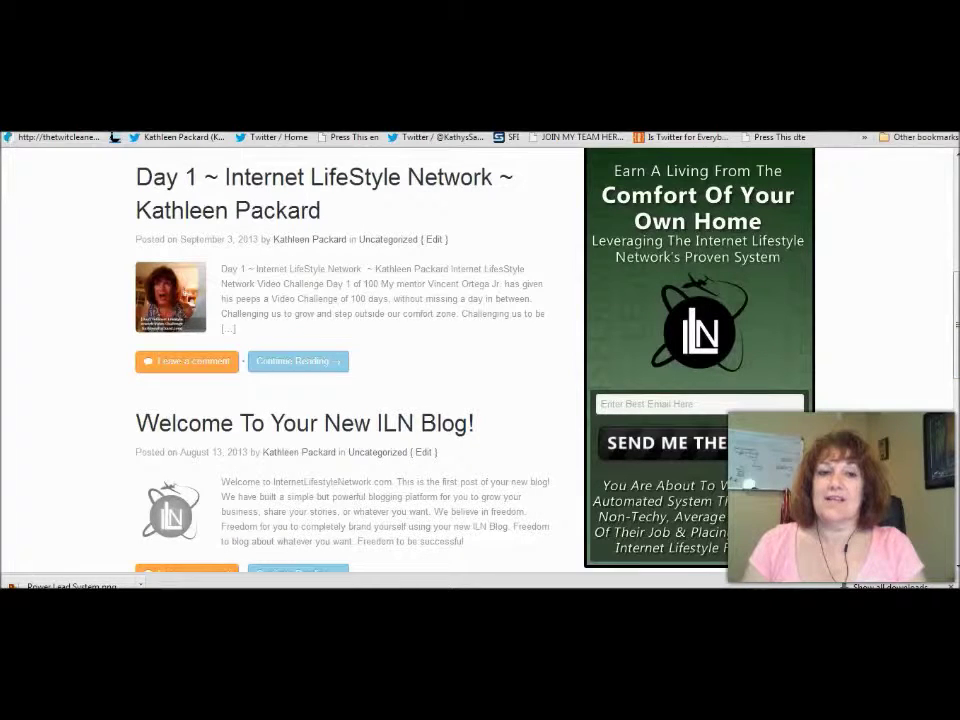
left_click(600, 404)
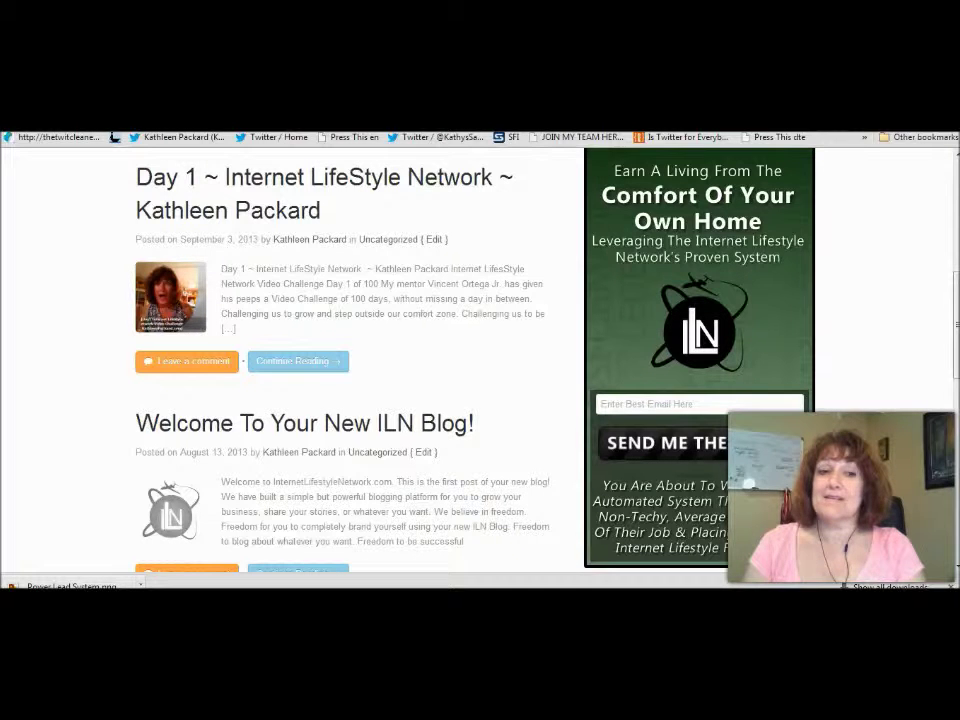
scroll(360, 350, "up", 3)
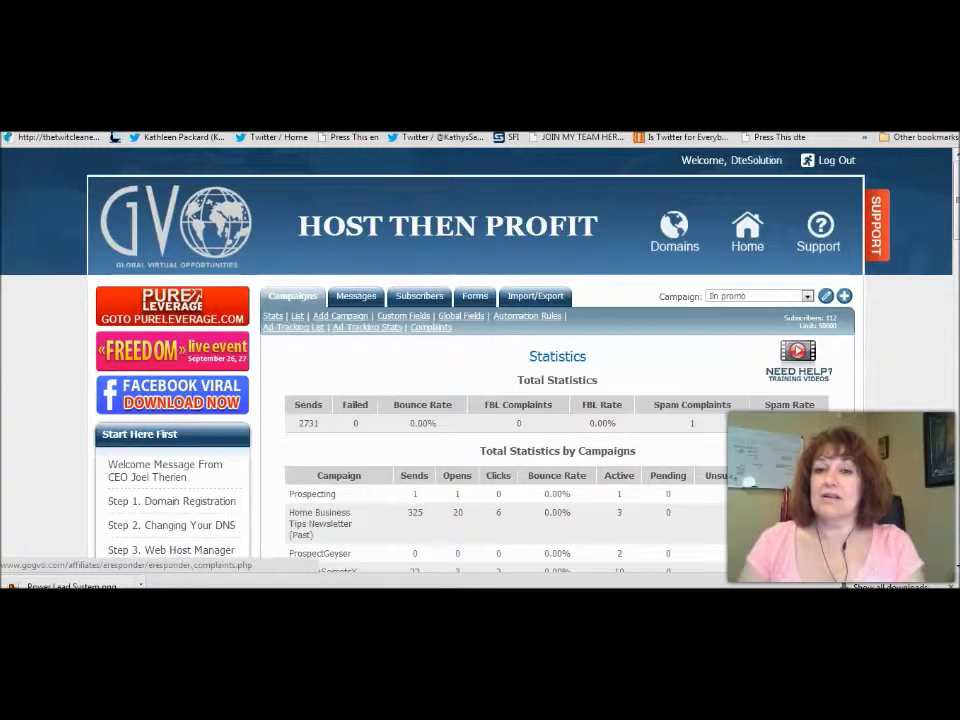
Select the Iln promo campaign in the GVO autoresponder and view its follow-up messages and the Add Campaign page.
left_click(807, 296)
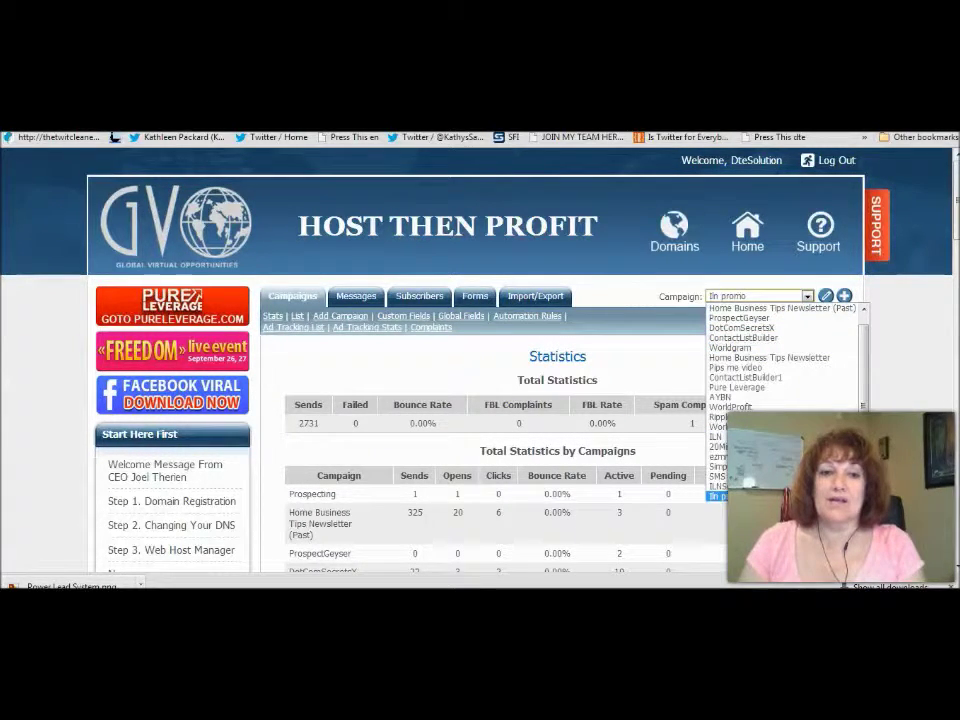
left_click(717, 496)
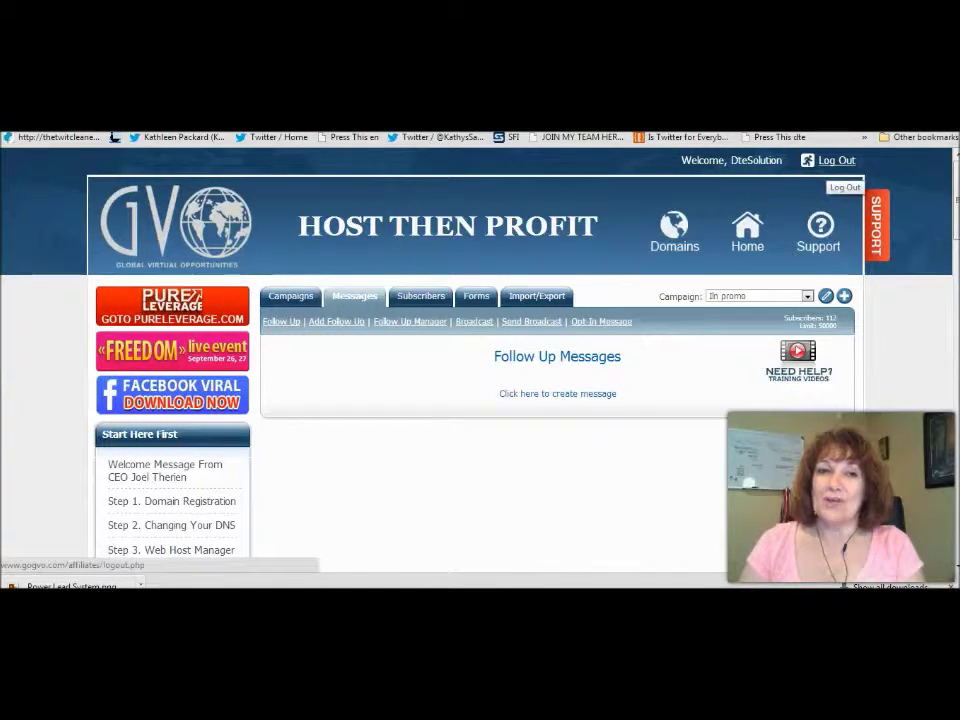
left_click(290, 296)
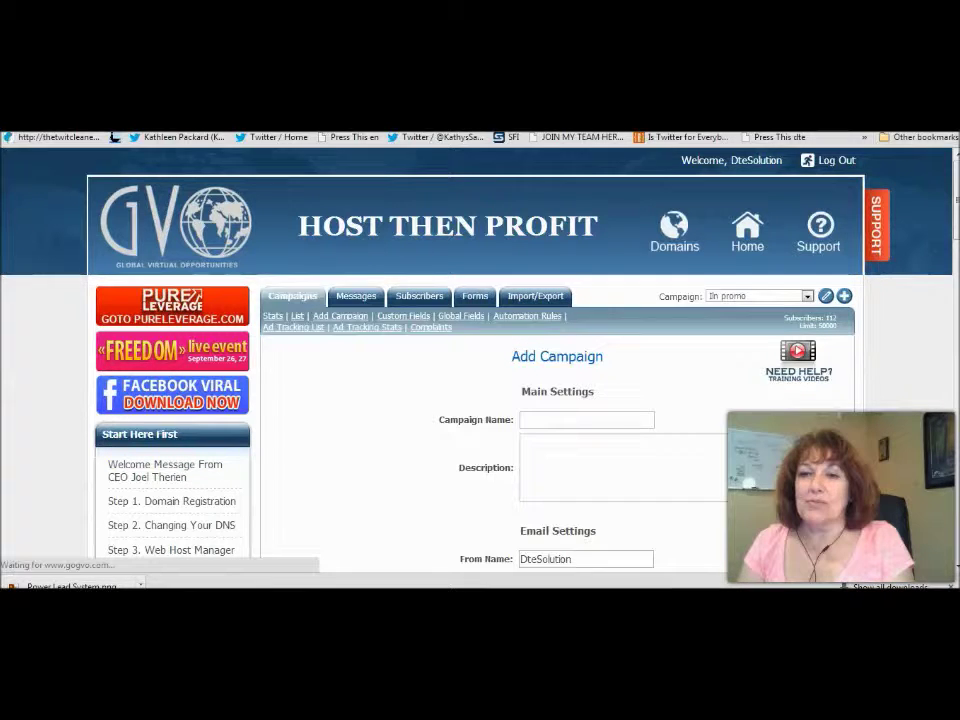
Switch to PureLeverage, open the Auto Responder in the Level 1 Marketing suite, and look over its campaign, message and form options.
left_click(172, 306)
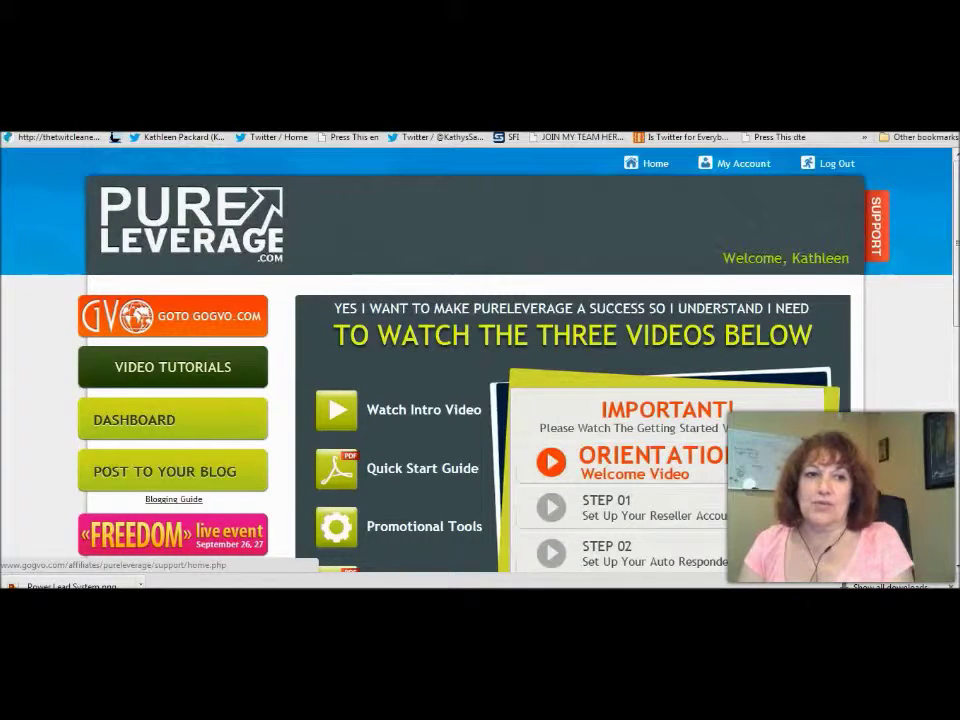
scroll(480, 360, "down", 5)
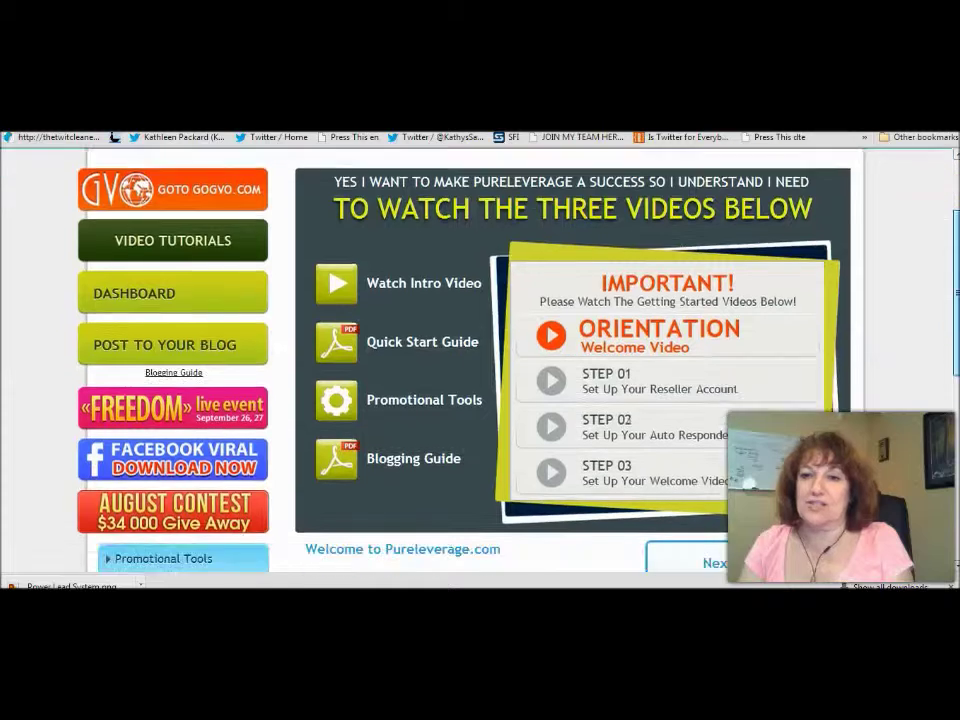
scroll(480, 360, "down", 3)
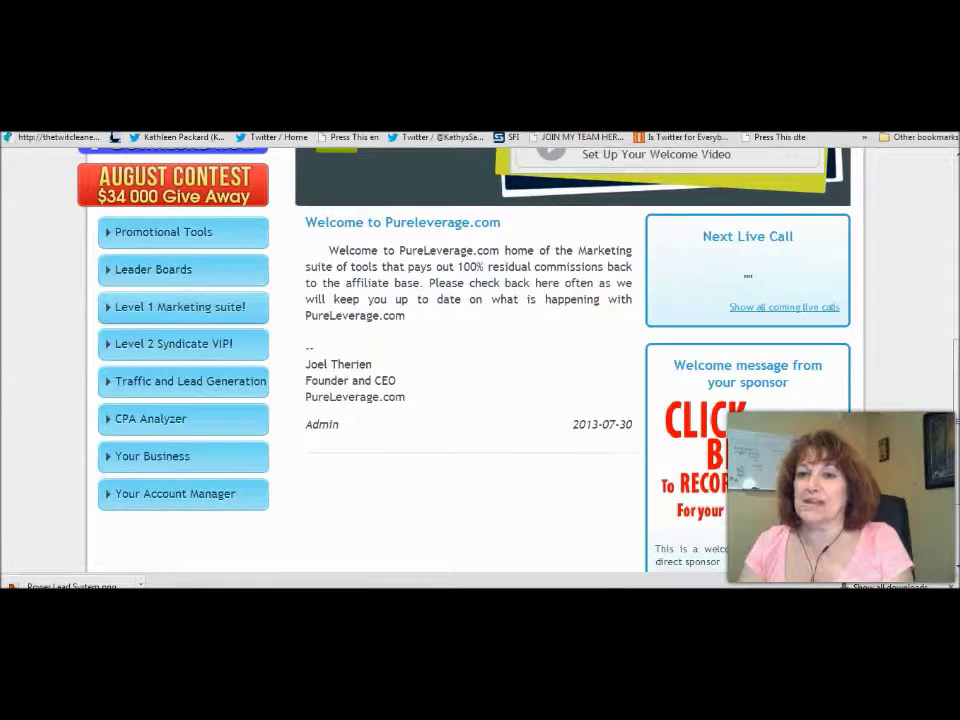
left_click(180, 306)
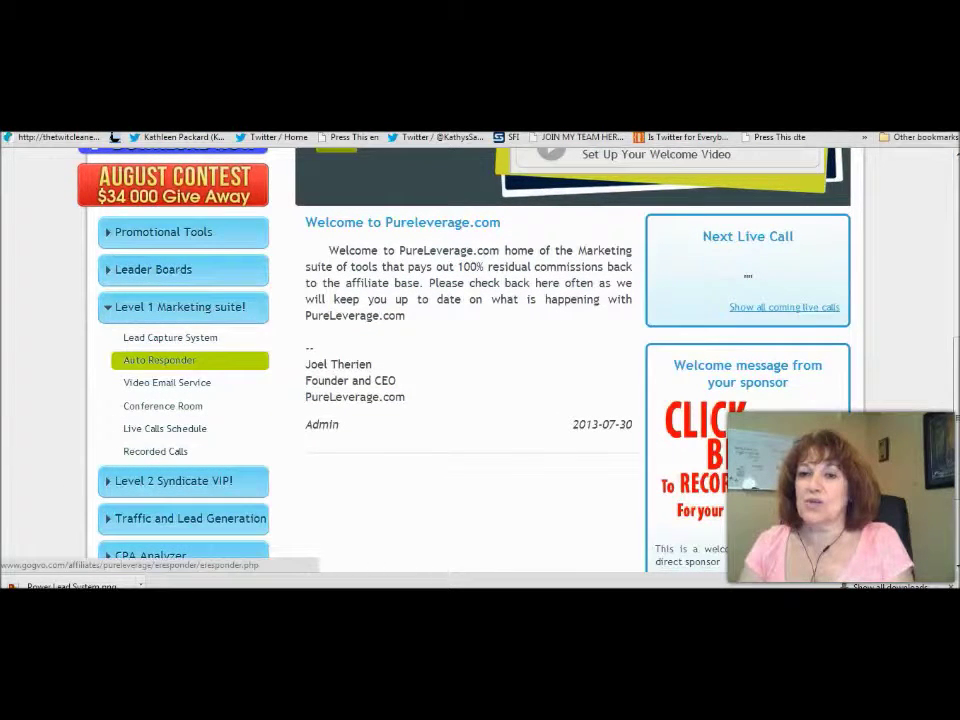
left_click(159, 359)
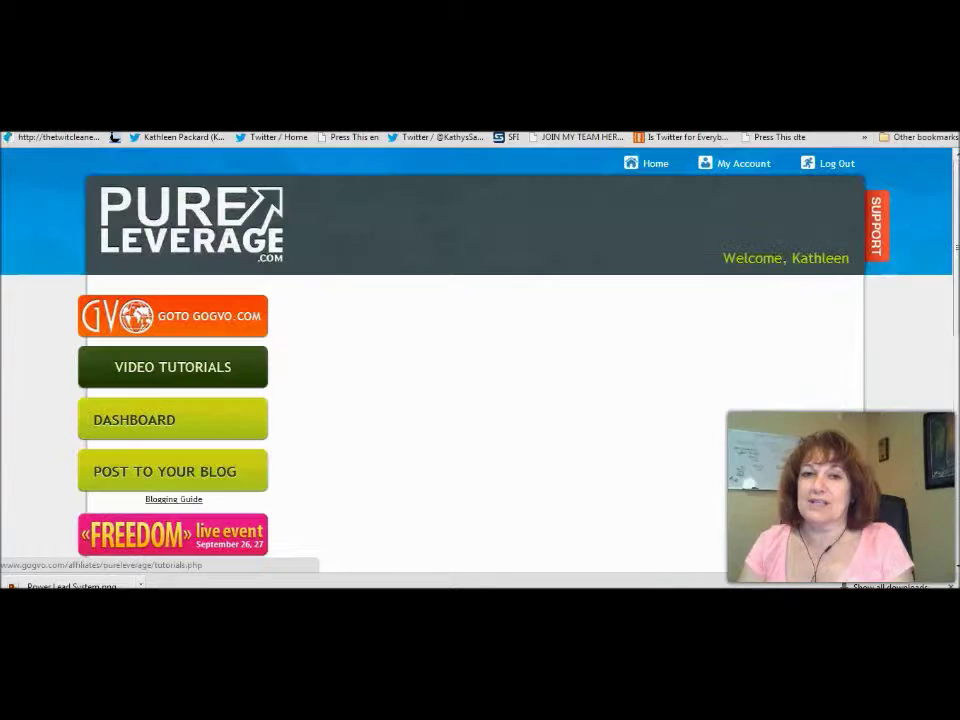
mouse_move(660, 316)
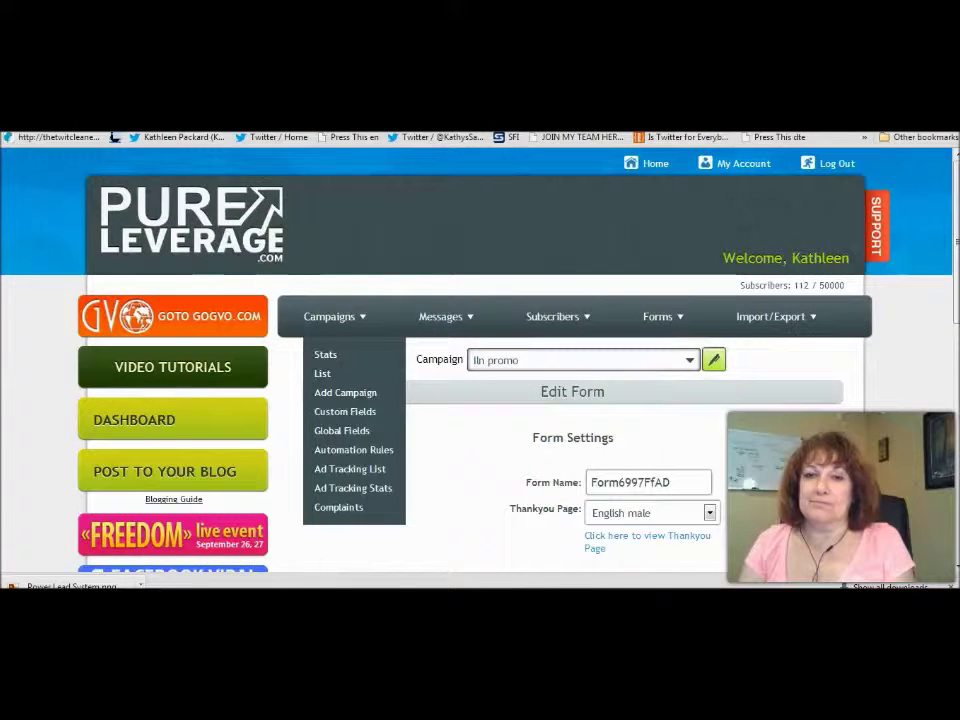
mouse_move(441, 316)
mouse_move(658, 316)
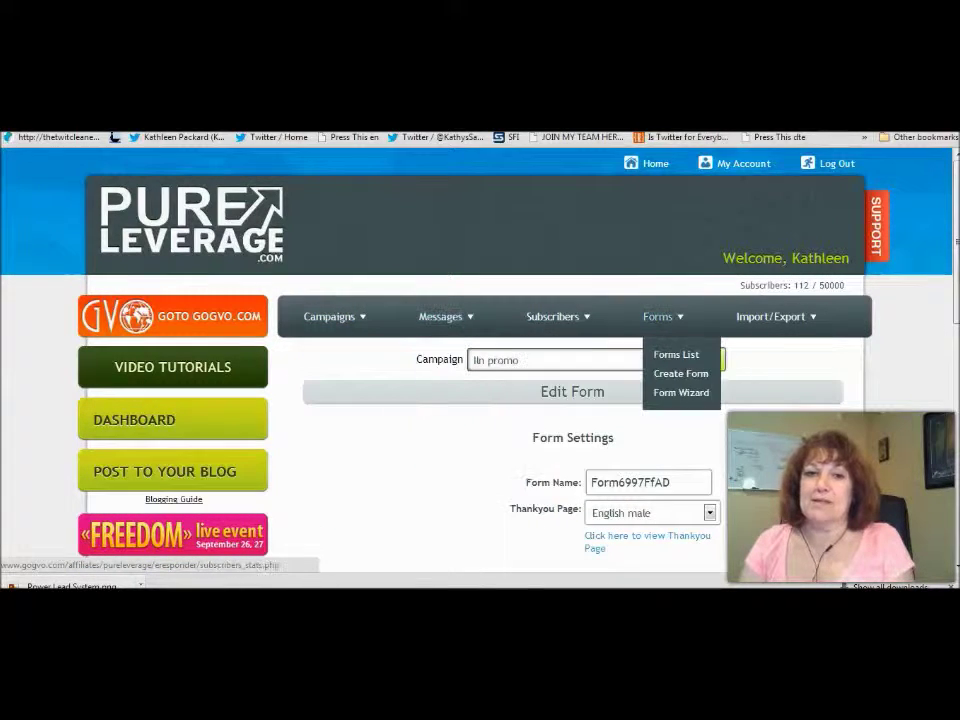